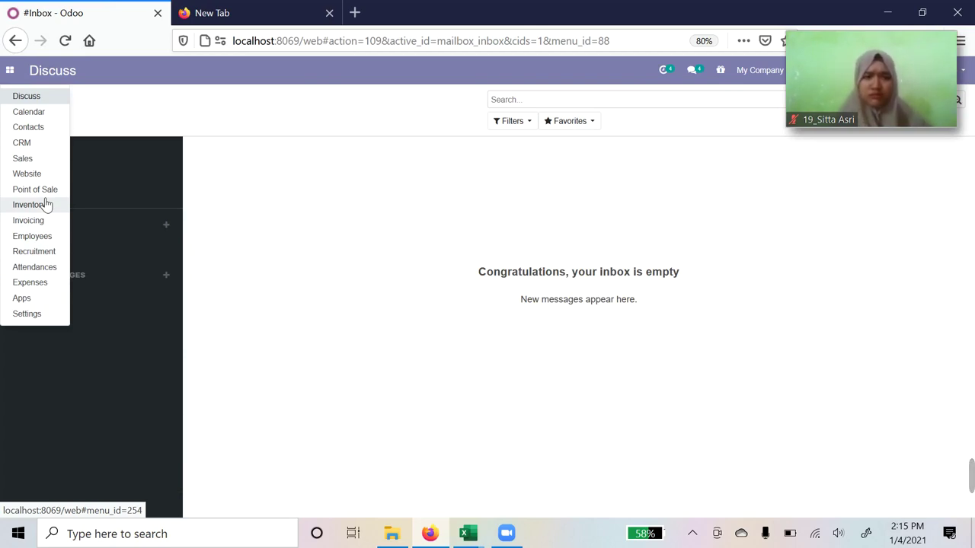
Browse the catalogue of available apps and open the Point of Sale dashboard
{"action": "left_click", "coordinate": [44, 299]}
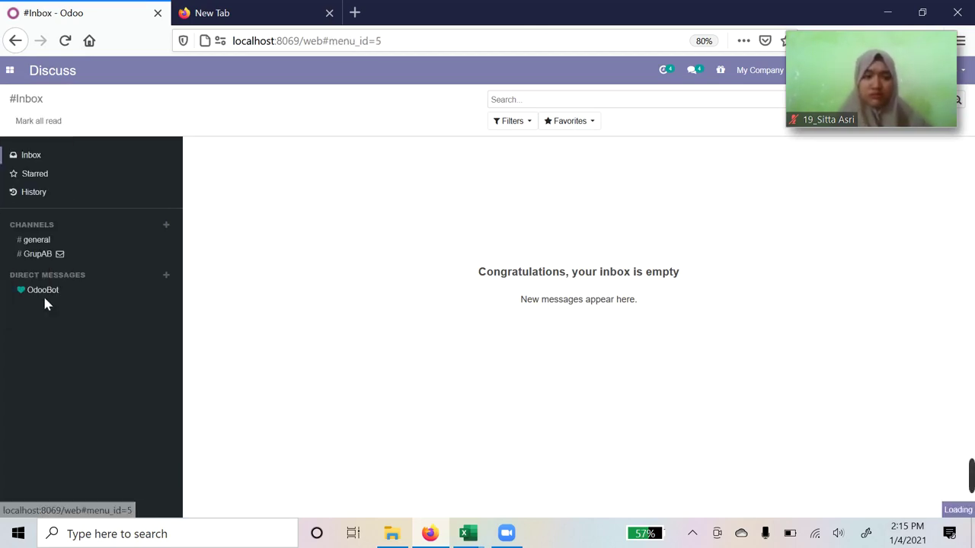
{"action": "scroll", "coordinate": [440, 297], "scroll_direction": "down", "scroll_amount": 1}
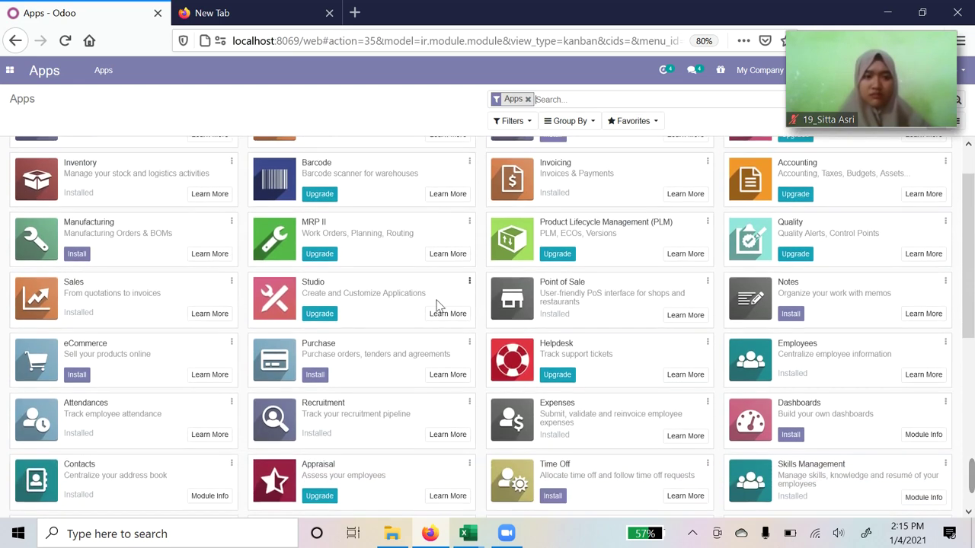
{"action": "scroll", "coordinate": [540, 309], "scroll_direction": "down", "scroll_amount": 1}
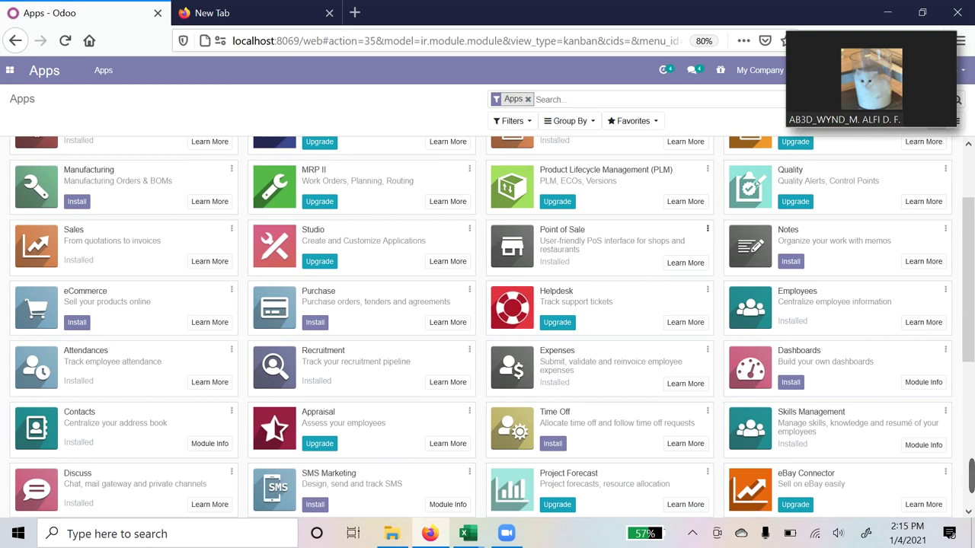
{"action": "left_click", "coordinate": [9, 70]}
{"action": "left_click", "coordinate": [28, 190]}
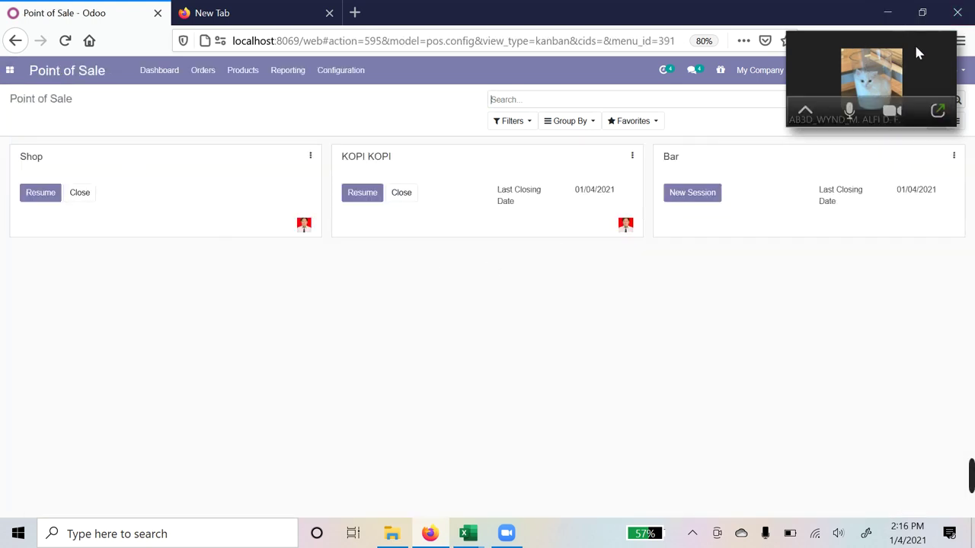
Move the meeting video thumbnail out of the way, switch to Zoom and share the entire screen with the participants
{"action": "left_click_drag", "start_coordinate": [914, 43], "coordinate": [939, 425]}
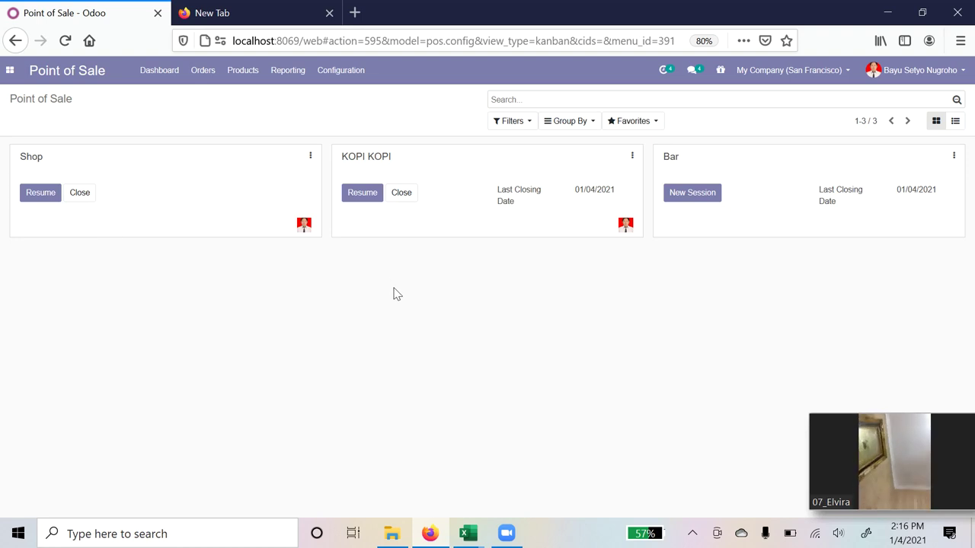
{"action": "left_click", "coordinate": [507, 533]}
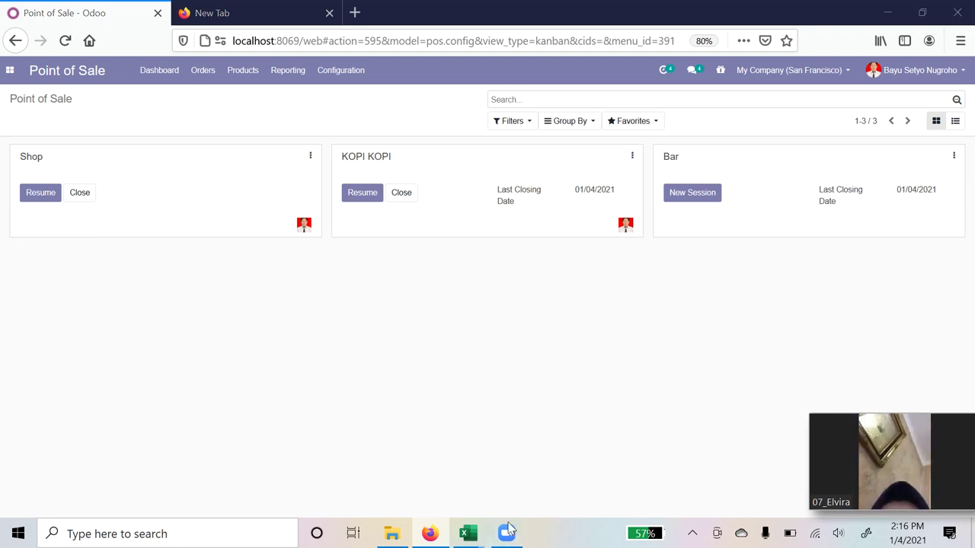
{"action": "mouse_move", "coordinate": [958, 497]}
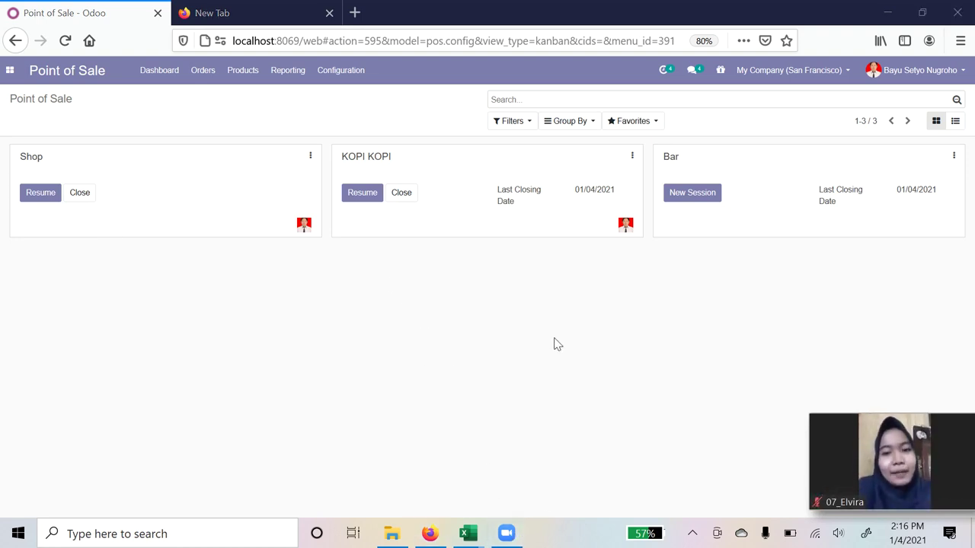
{"action": "left_click", "coordinate": [952, 497]}
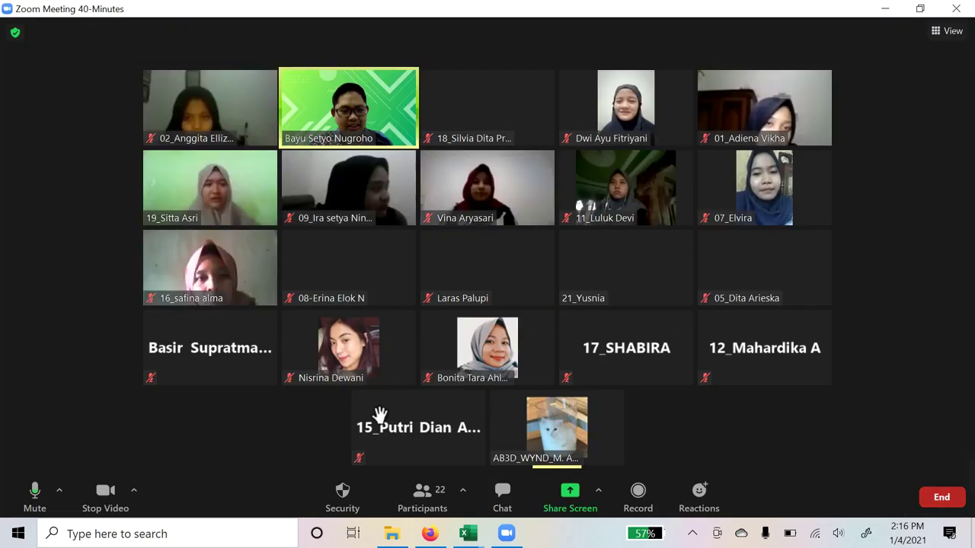
{"action": "left_click", "coordinate": [569, 495]}
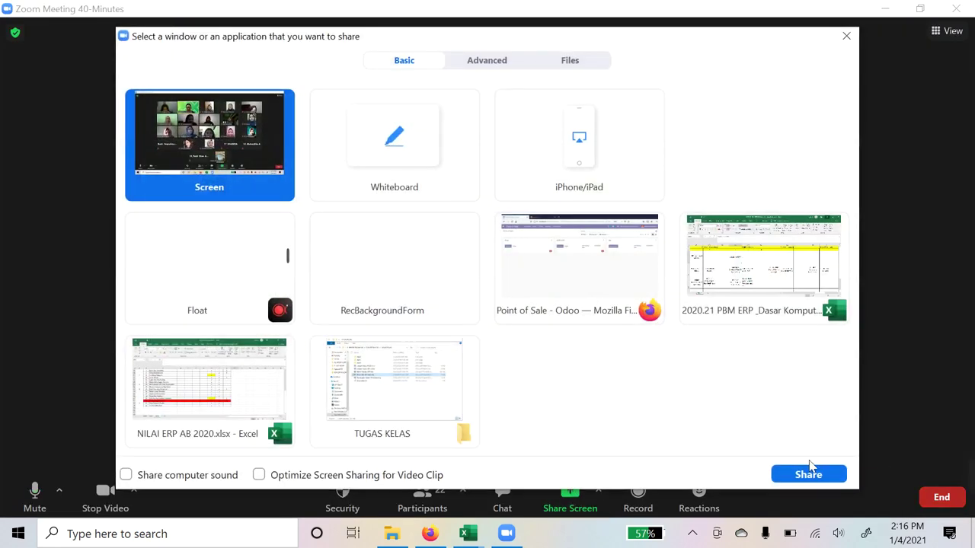
{"action": "left_click", "coordinate": [808, 474]}
{"action": "left_click", "coordinate": [841, 23]}
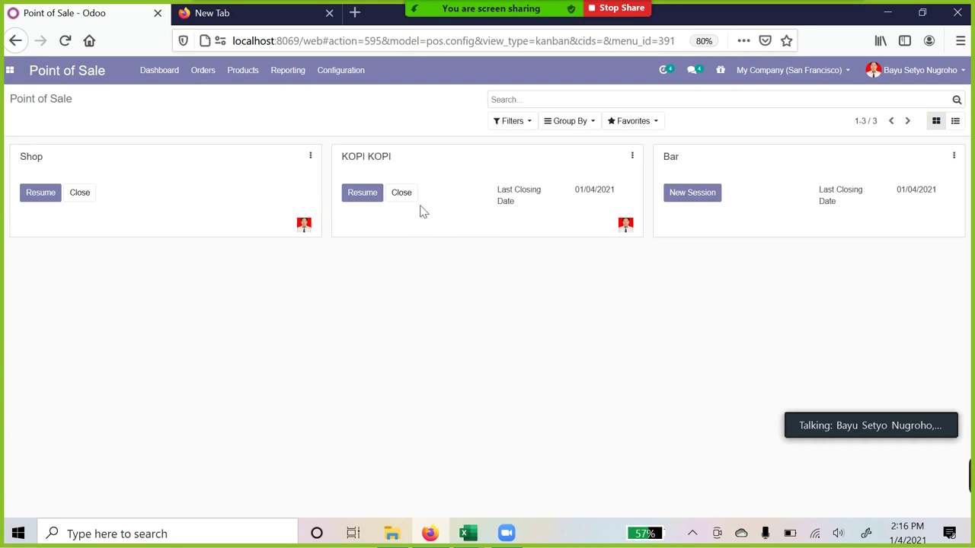
Show the catalogue of available apps and return to the Point of Sale dashboard
{"action": "left_click", "coordinate": [10, 70]}
{"action": "left_click", "coordinate": [54, 299]}
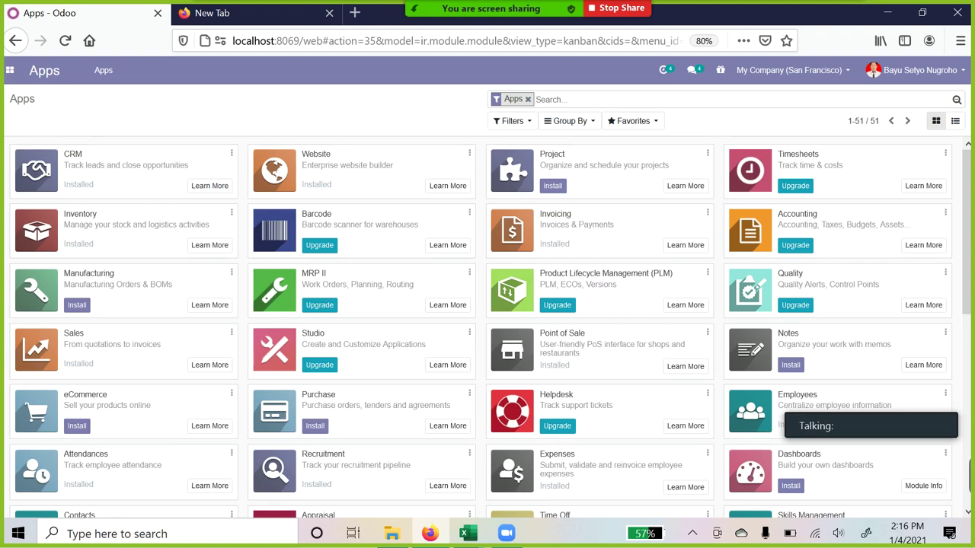
{"action": "left_click", "coordinate": [10, 72]}
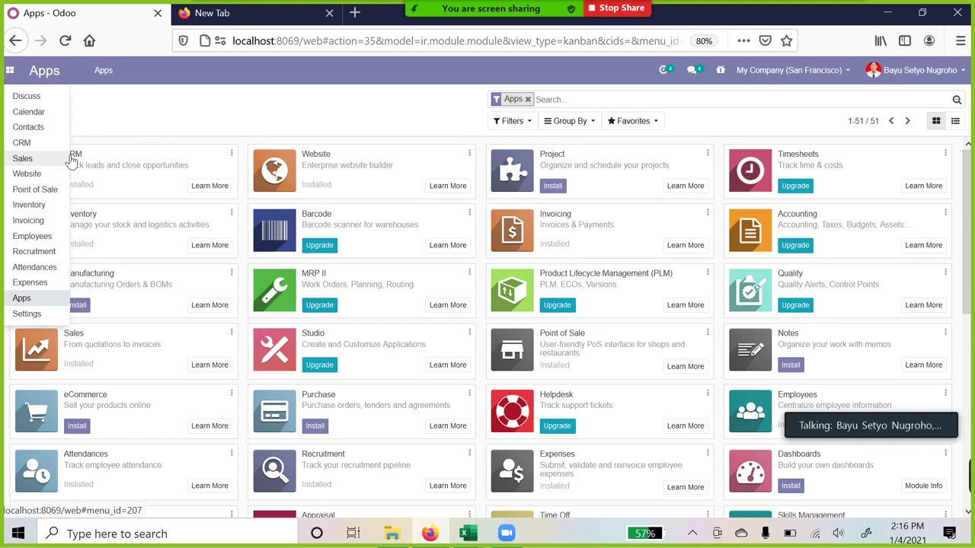
{"action": "left_click", "coordinate": [33, 192]}
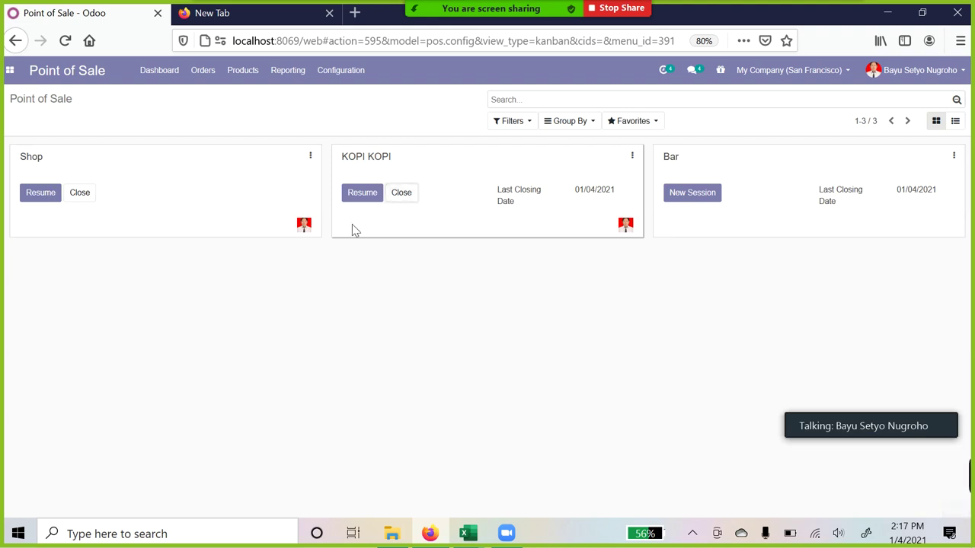
Close the running KOPI KOPI session by validating and posting its entries, and return to the Point of Sale dashboard
{"action": "left_click", "coordinate": [363, 193]}
{"action": "left_click", "coordinate": [141, 147]}
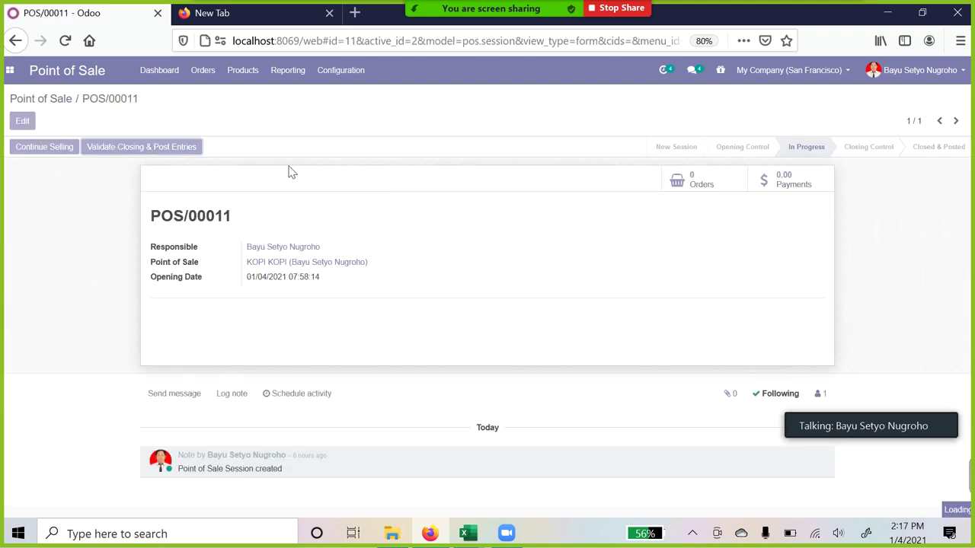
{"action": "left_click", "coordinate": [42, 99]}
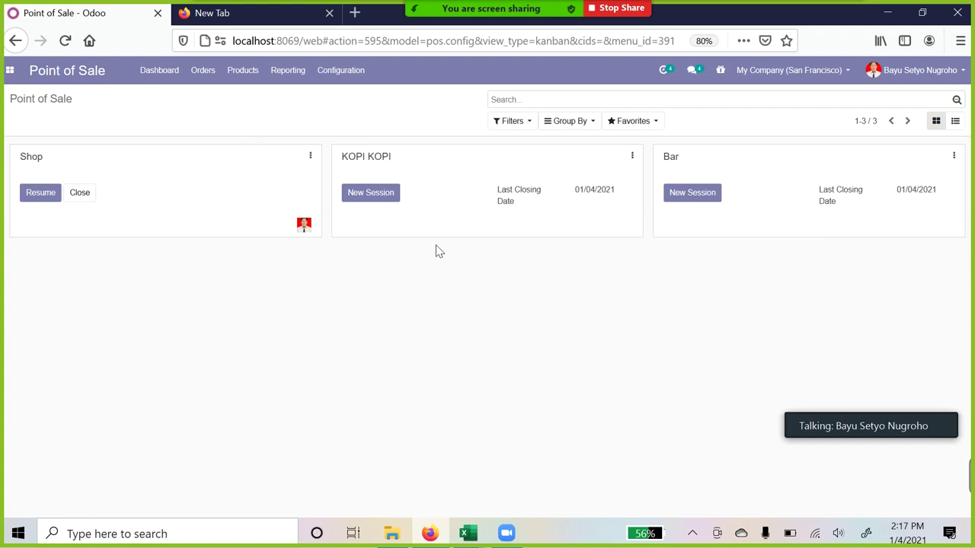
Start a new selling session for KOPI KOPI and open table T11 on the floor plan
{"action": "left_click", "coordinate": [389, 203]}
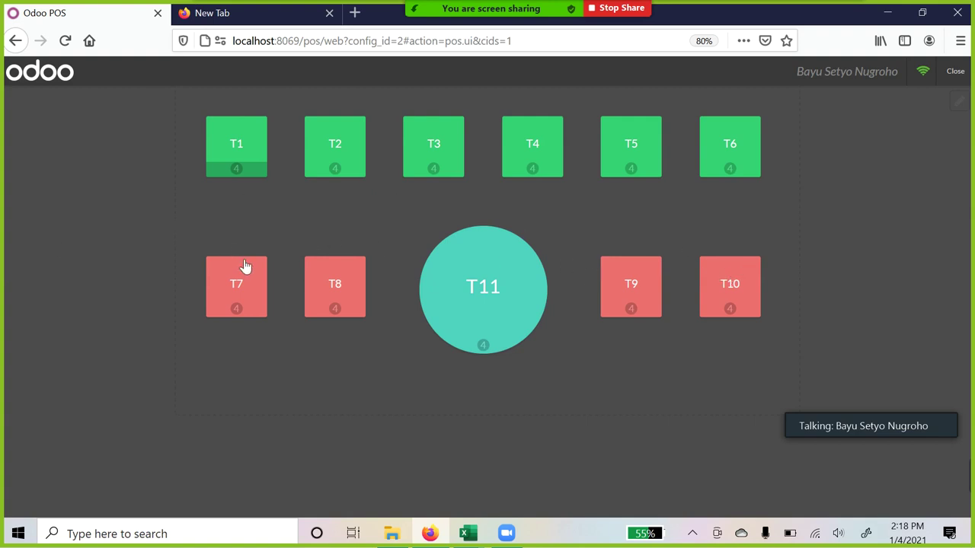
{"action": "left_click", "coordinate": [507, 279]}
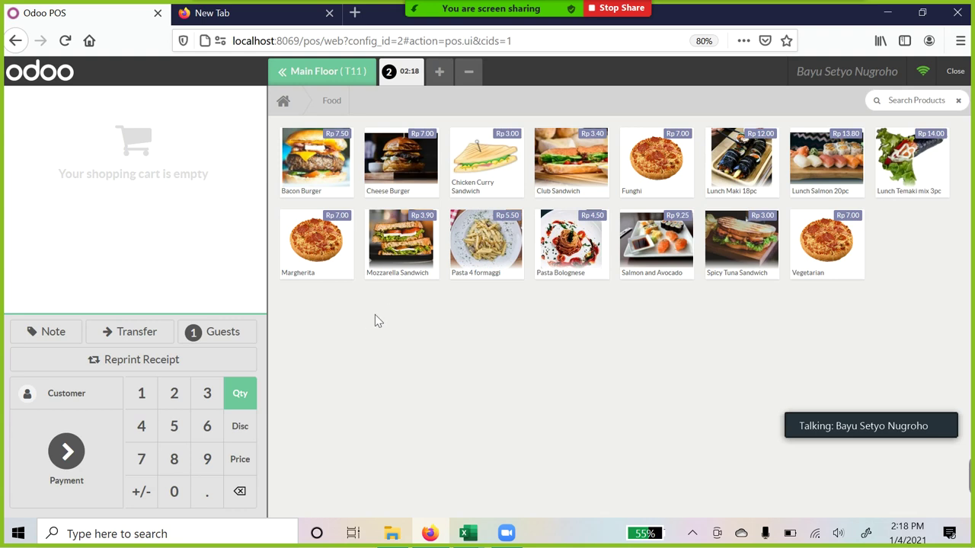
Show all product categories and open the Food category for table T11's order
{"action": "left_click", "coordinate": [533, 89]}
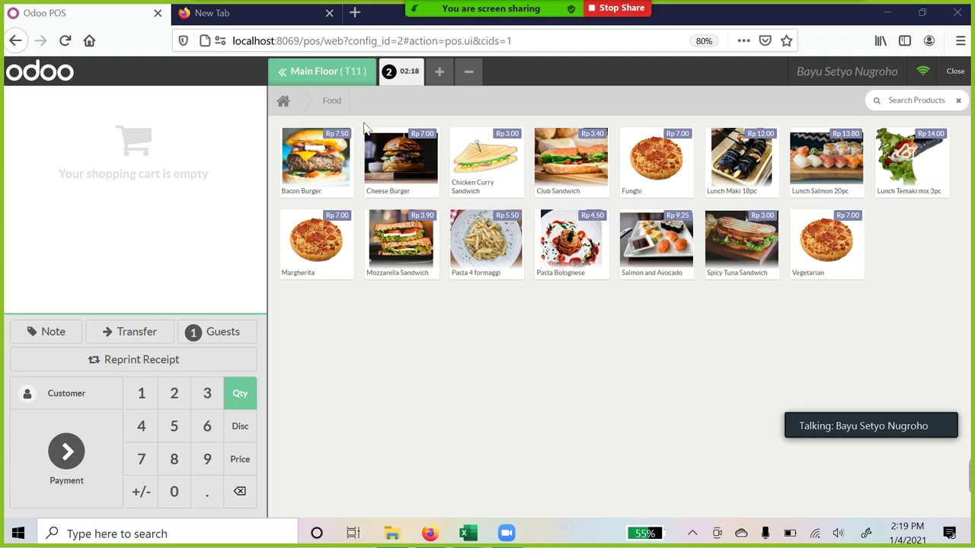
{"action": "left_click", "coordinate": [283, 102]}
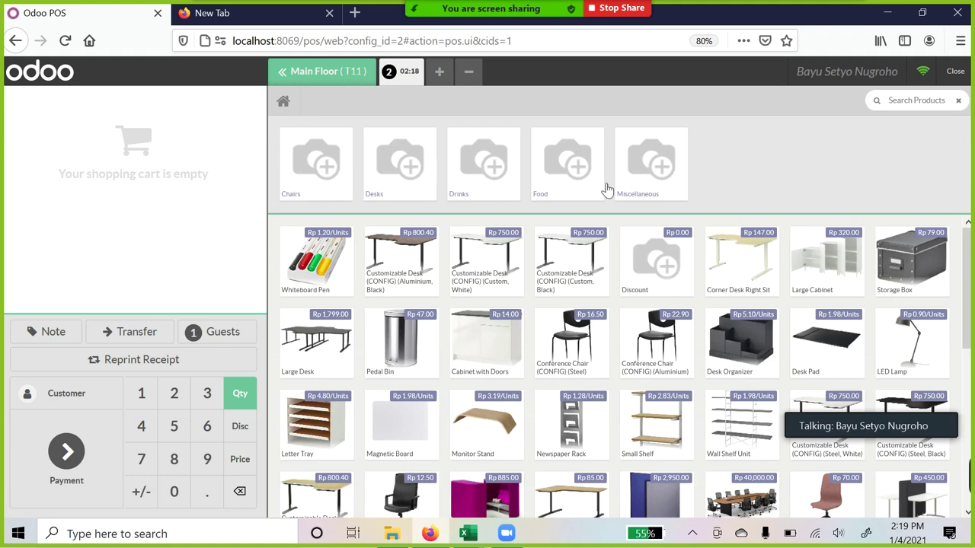
{"action": "left_click", "coordinate": [561, 174]}
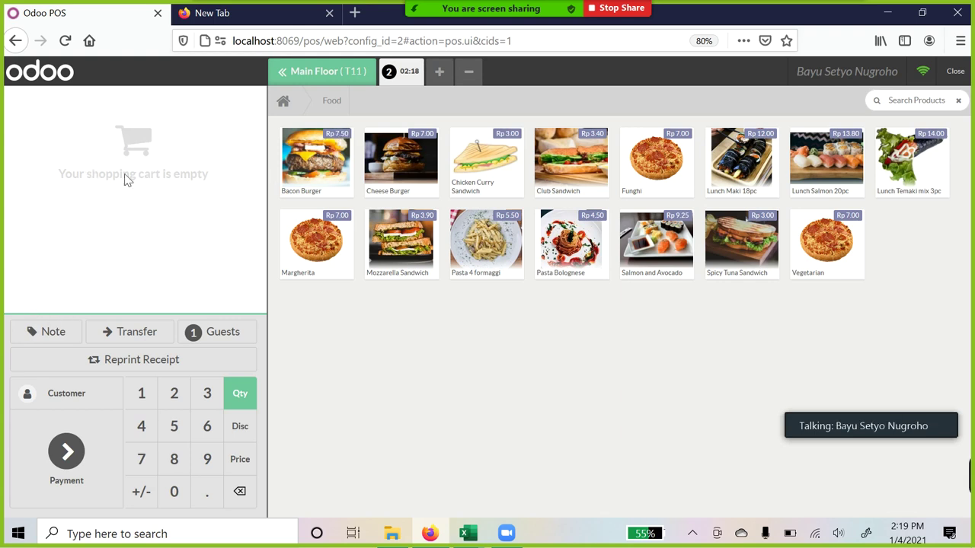
Show the order's table transfer, choosing table T11 again, and view the guest count entry without changing it
{"action": "left_click", "coordinate": [152, 335]}
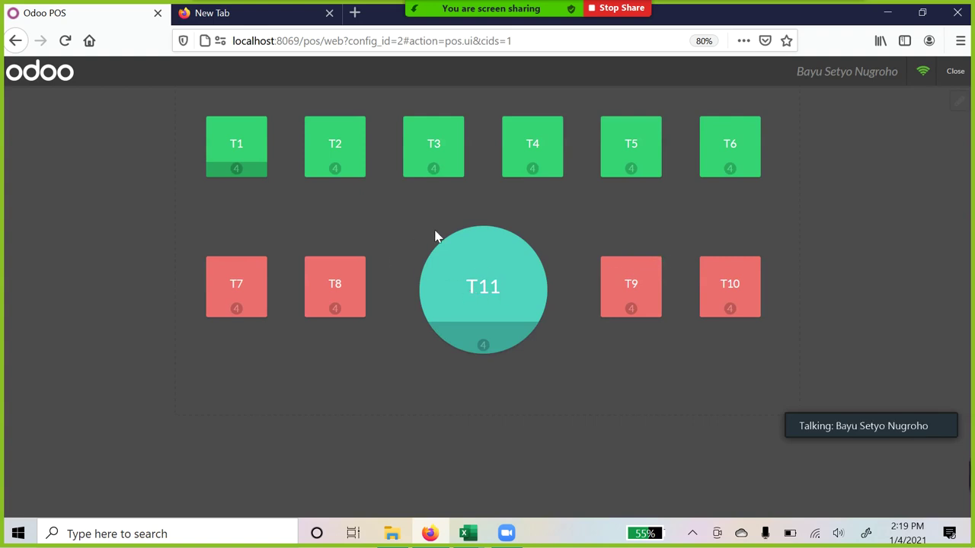
{"action": "left_click", "coordinate": [474, 285]}
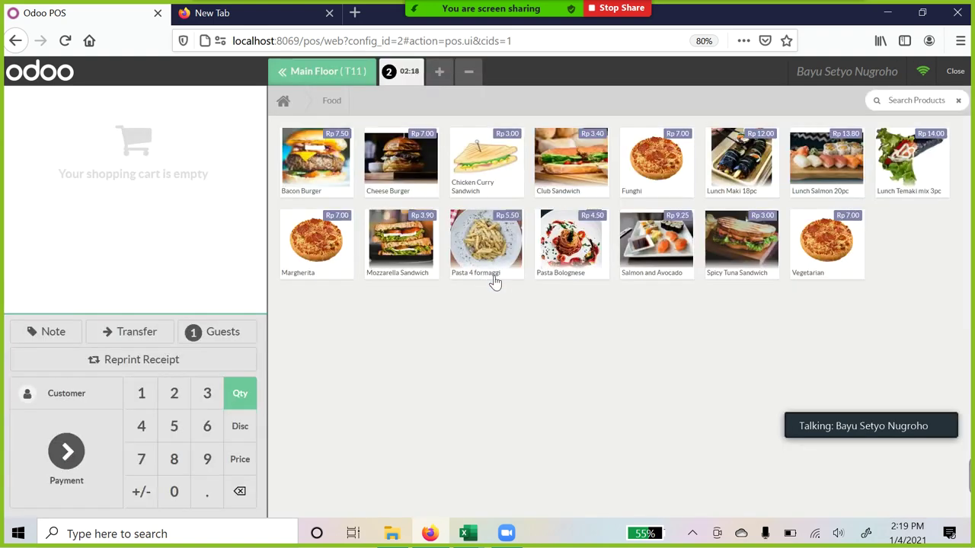
{"action": "left_click", "coordinate": [217, 338]}
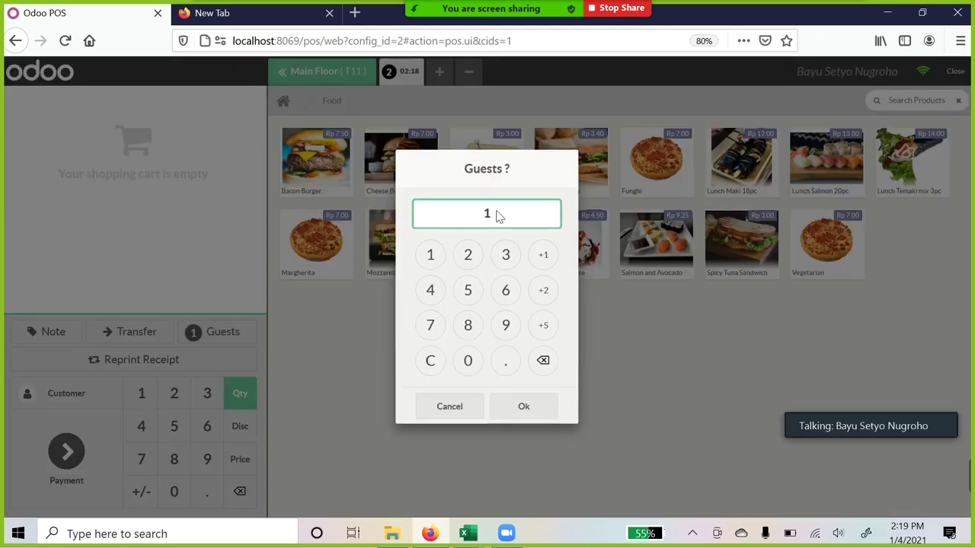
{"action": "left_click", "coordinate": [457, 405]}
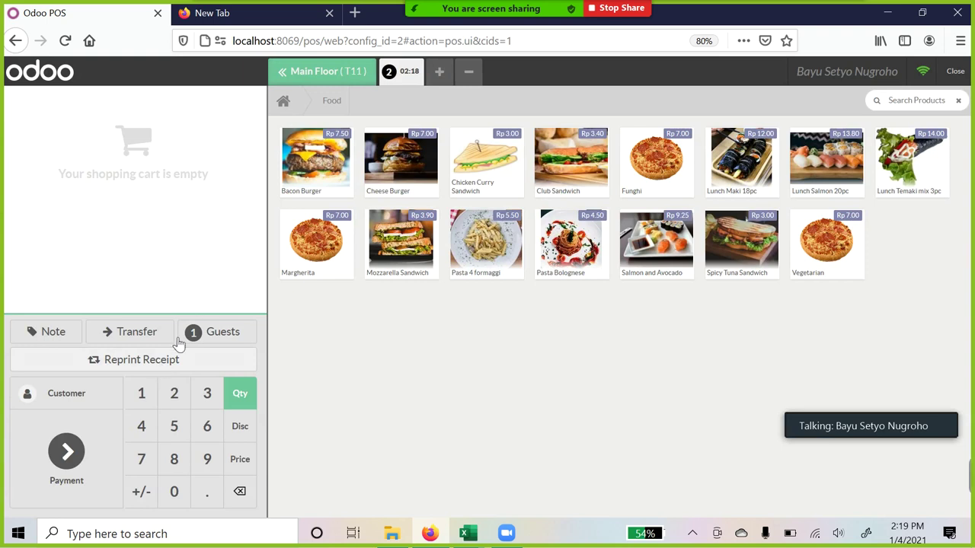
View the customer list for the order and go back without choosing a customer
{"action": "left_click", "coordinate": [65, 398]}
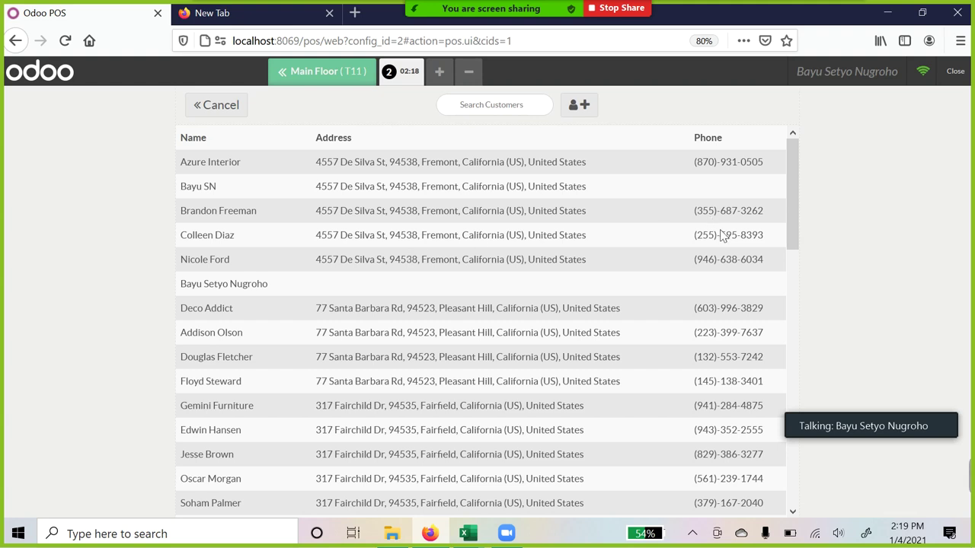
{"action": "left_click_drag", "start_coordinate": [794, 192], "coordinate": [803, 173]}
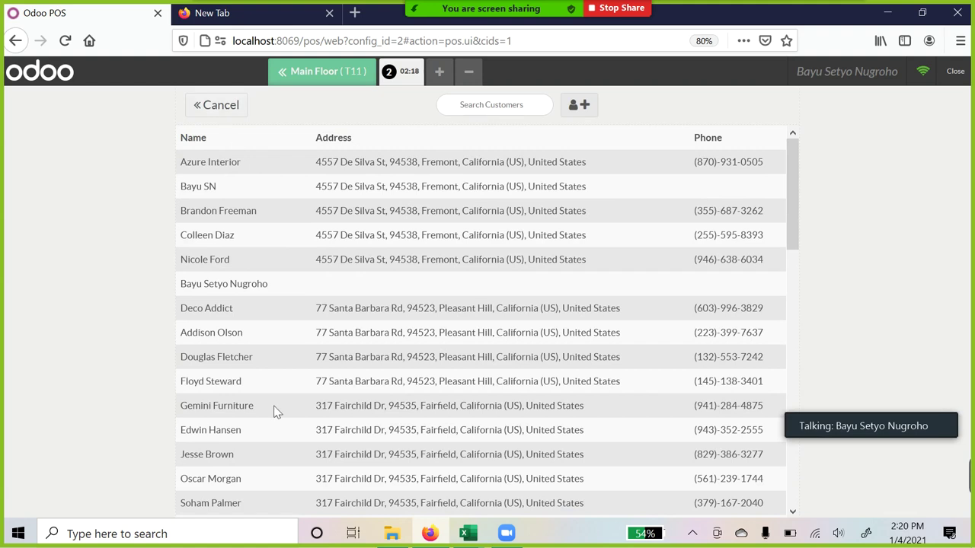
{"action": "left_click", "coordinate": [221, 105]}
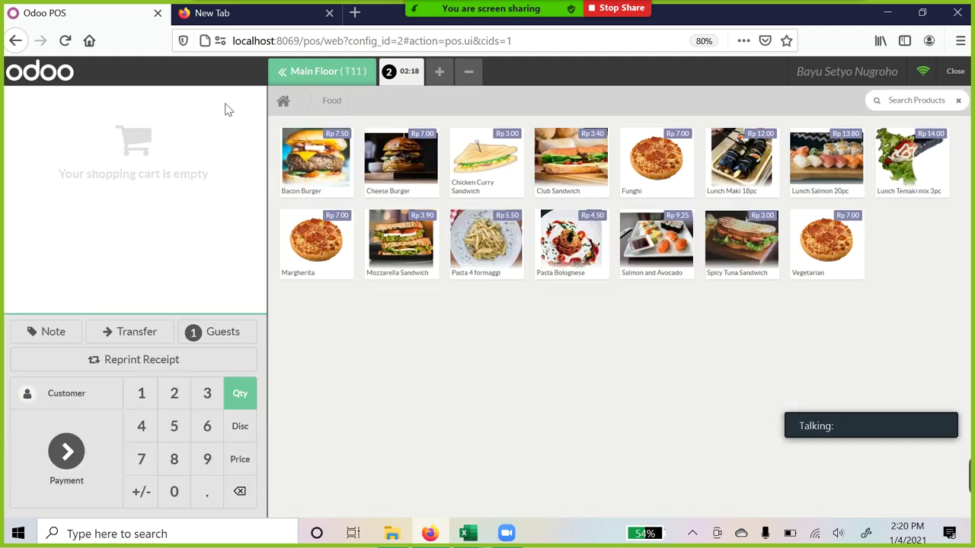
{"action": "left_click", "coordinate": [56, 397]}
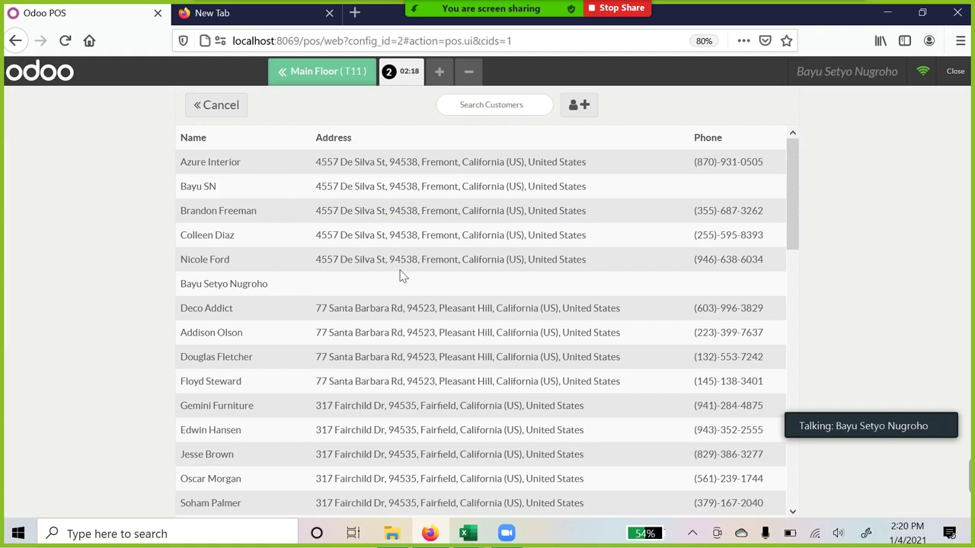
{"action": "left_click", "coordinate": [219, 106]}
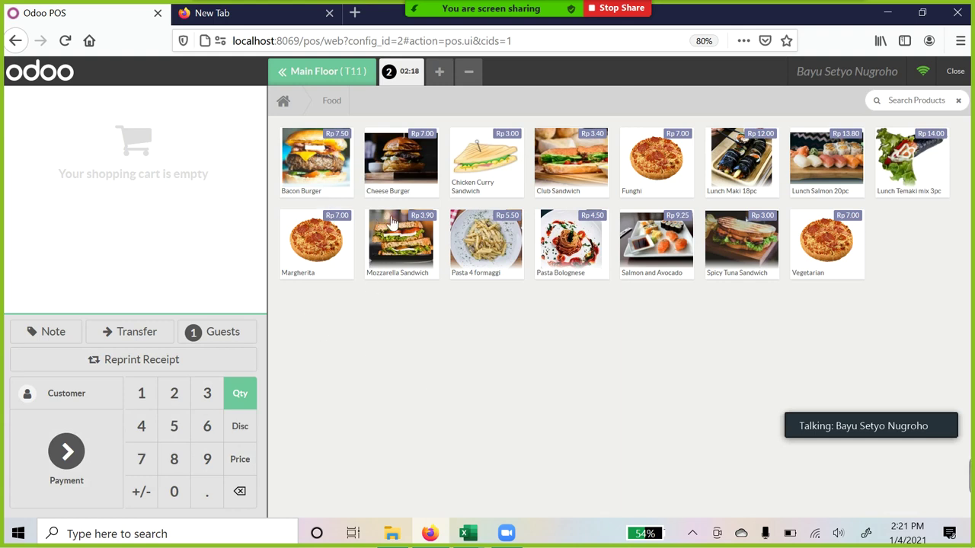
Add Cheese Burger to the order and set its quantity to 10
{"action": "left_click", "coordinate": [419, 170]}
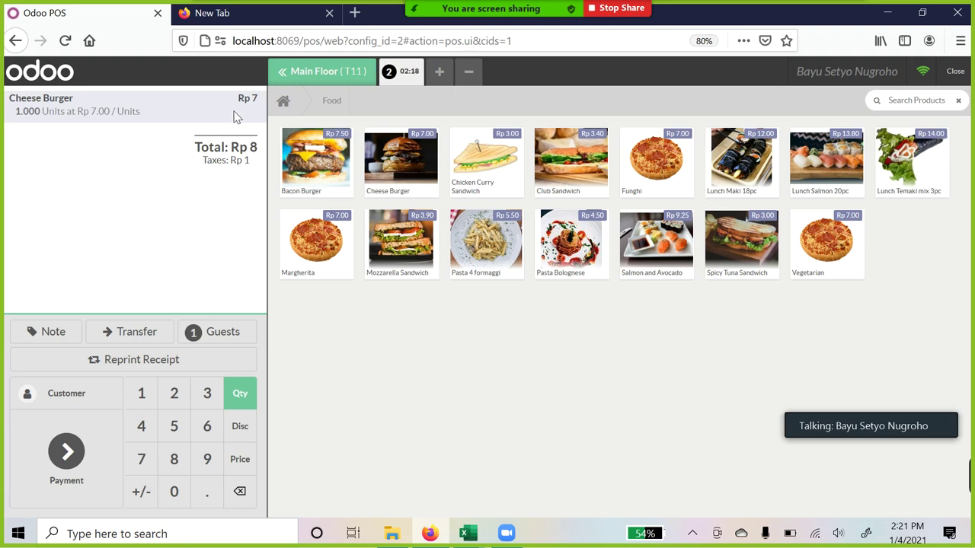
{"action": "left_click", "coordinate": [569, 88]}
{"action": "left_click", "coordinate": [403, 164]}
{"action": "left_click", "coordinate": [396, 163]}
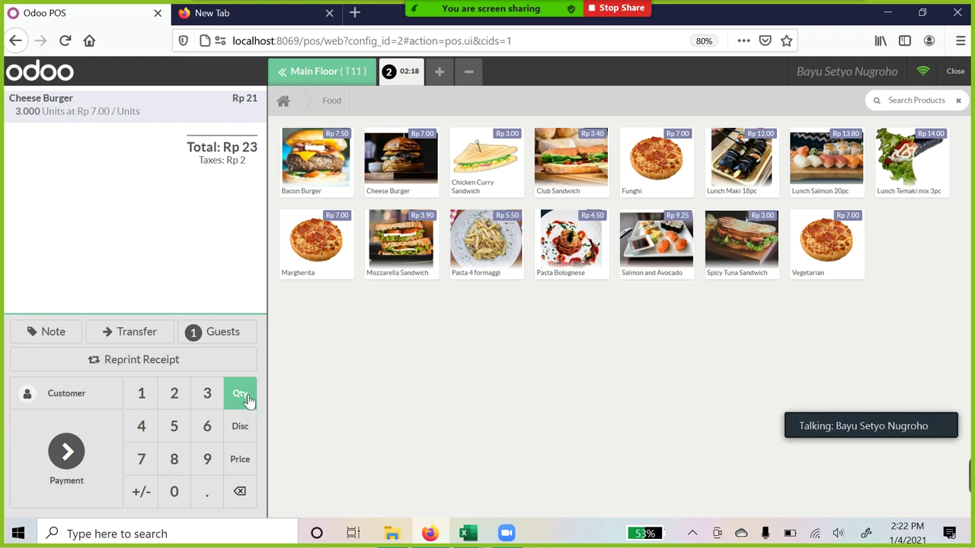
{"action": "left_click", "coordinate": [146, 398]}
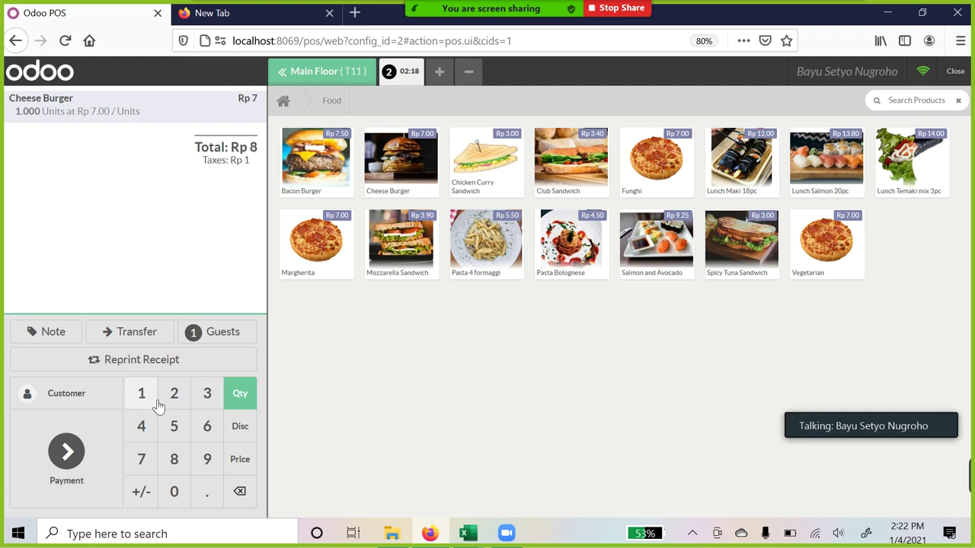
{"action": "left_click", "coordinate": [175, 494]}
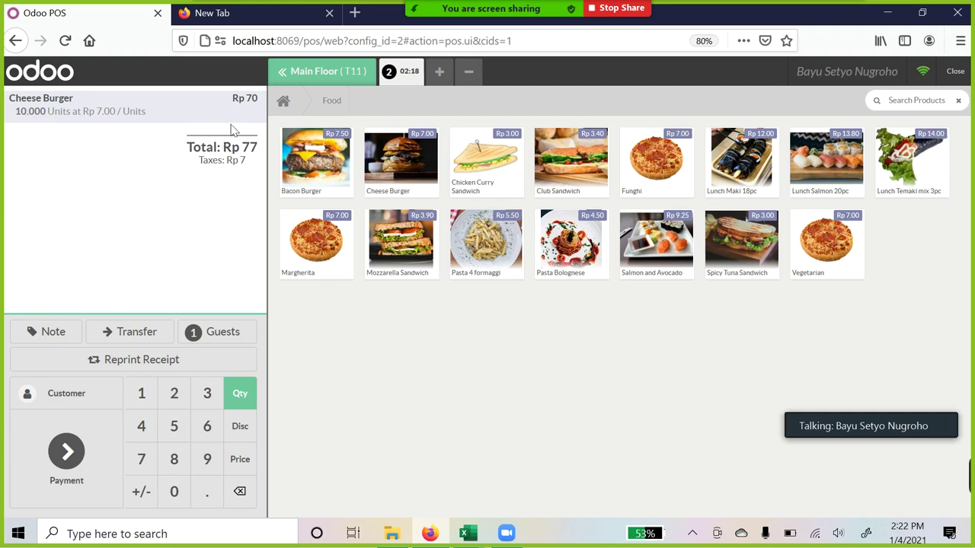
Set the Cheese Burger line's unit price to Rp 3,000
{"action": "left_click", "coordinate": [252, 471]}
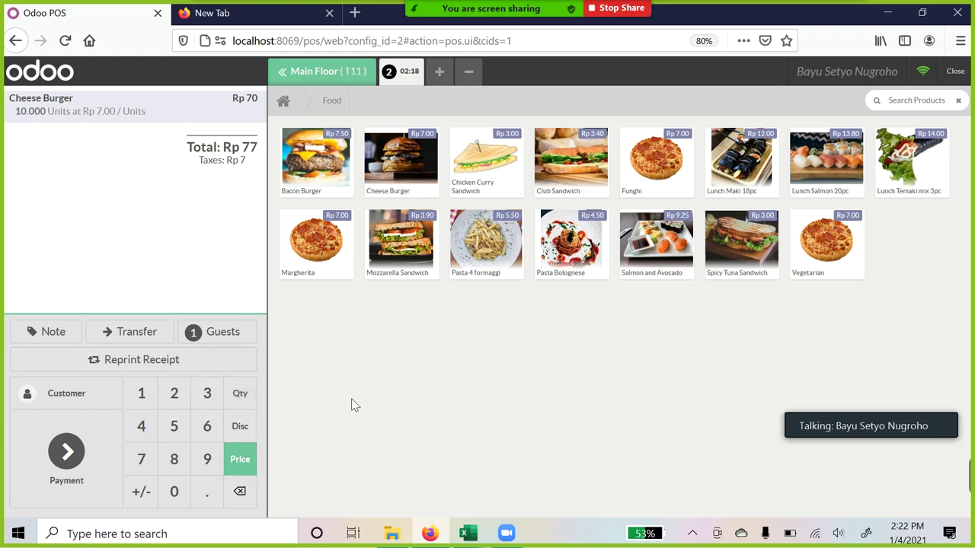
{"action": "left_click", "coordinate": [206, 394]}
{"action": "left_click", "coordinate": [180, 499]}
{"action": "left_click", "coordinate": [181, 499]}
{"action": "left_click", "coordinate": [180, 498]}
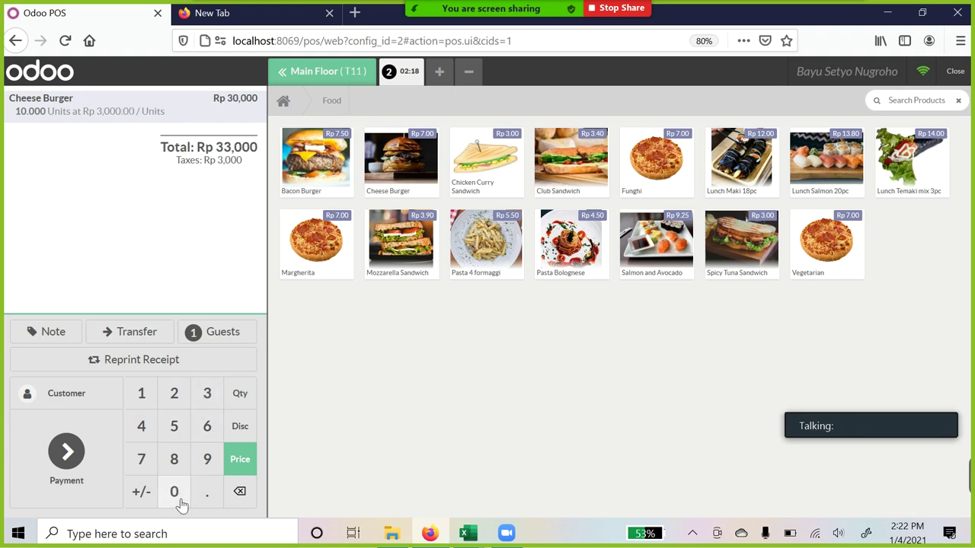
Set the Cheese Burger line's unit price to Rp 30,000 and give it a 5% discount
{"action": "left_click", "coordinate": [178, 499]}
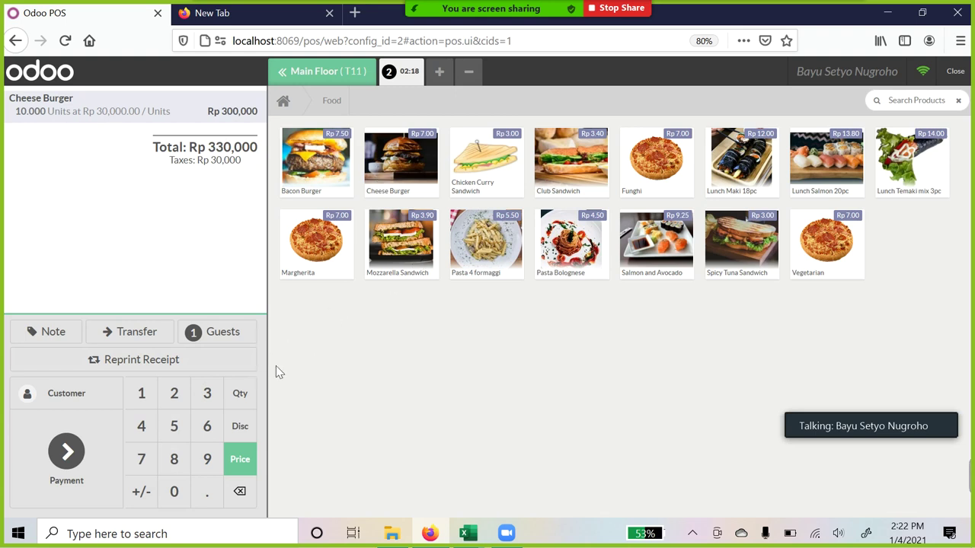
{"action": "left_click", "coordinate": [243, 433]}
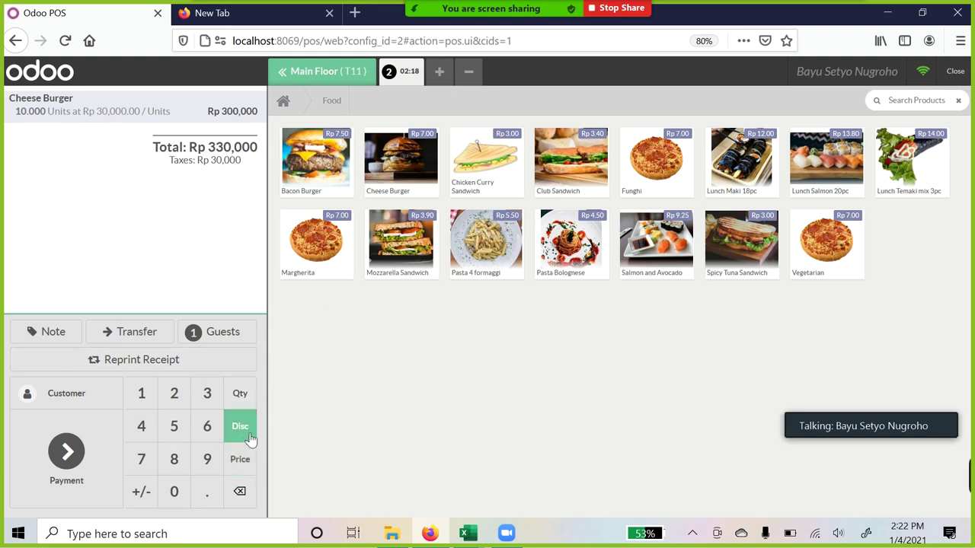
{"action": "left_click", "coordinate": [175, 428]}
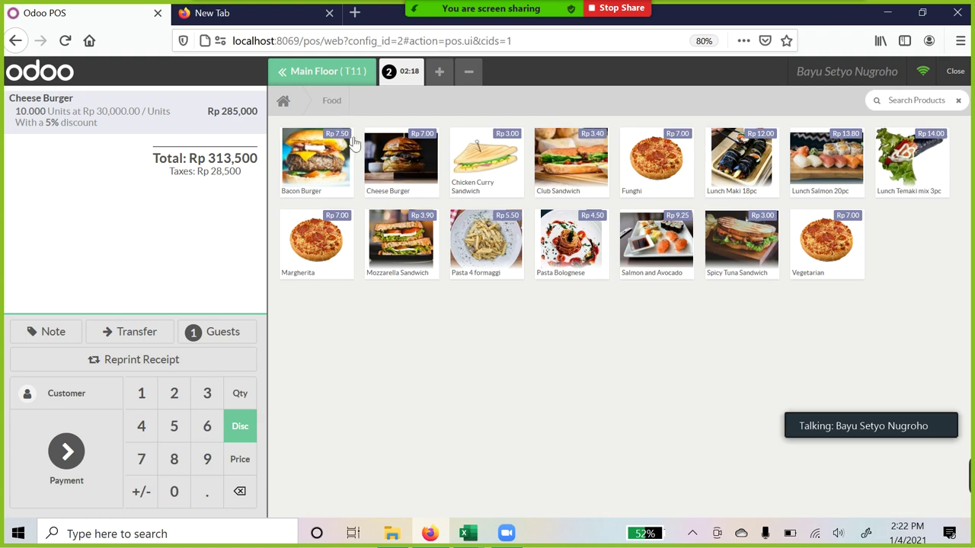
Add Coca-Cola from the Drinks category to the order and set its unit price to Rp 10,000
{"action": "left_click", "coordinate": [286, 103]}
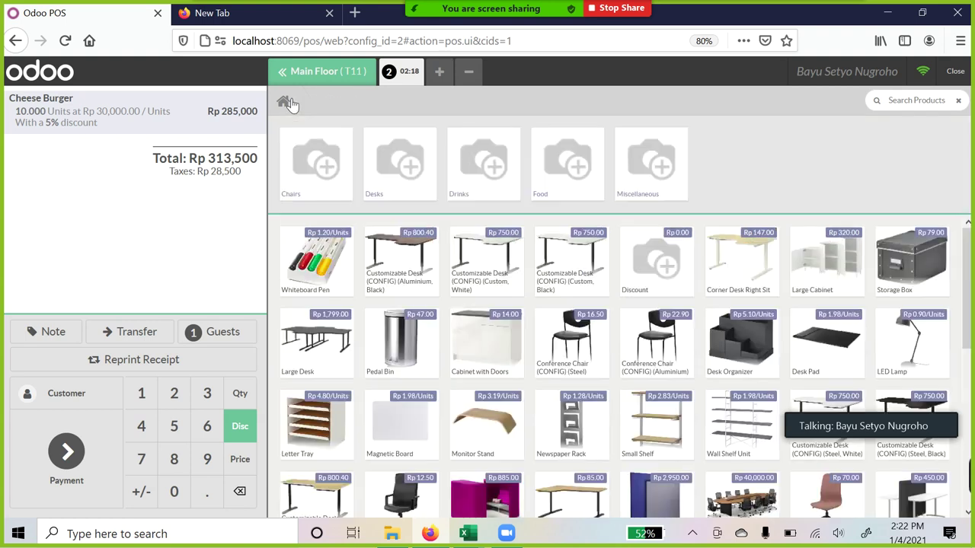
{"action": "left_click", "coordinate": [481, 181]}
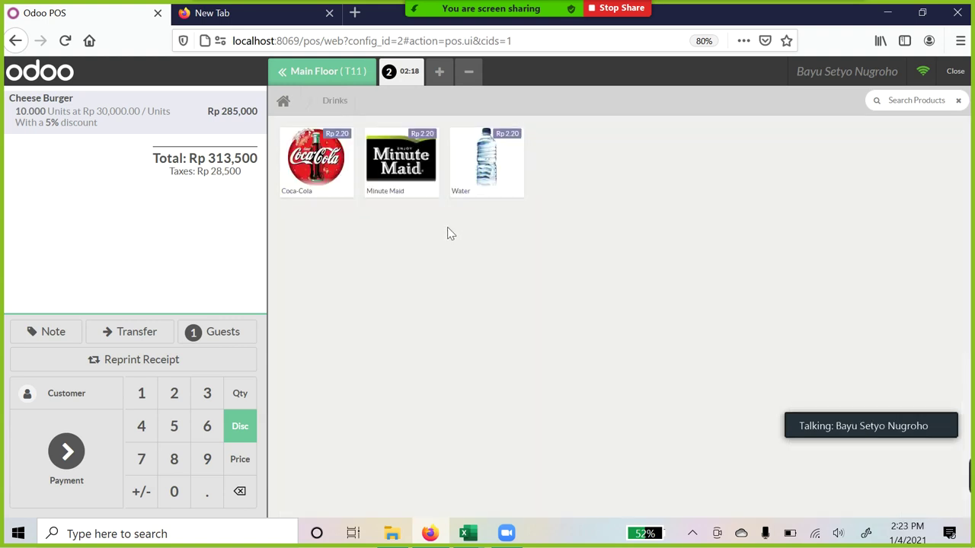
{"action": "left_click", "coordinate": [323, 181]}
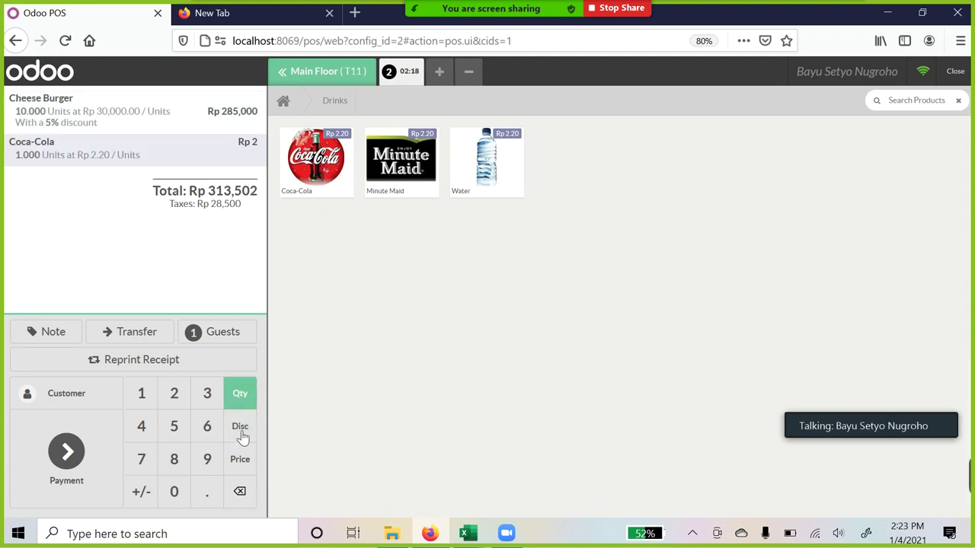
{"action": "left_click", "coordinate": [242, 461]}
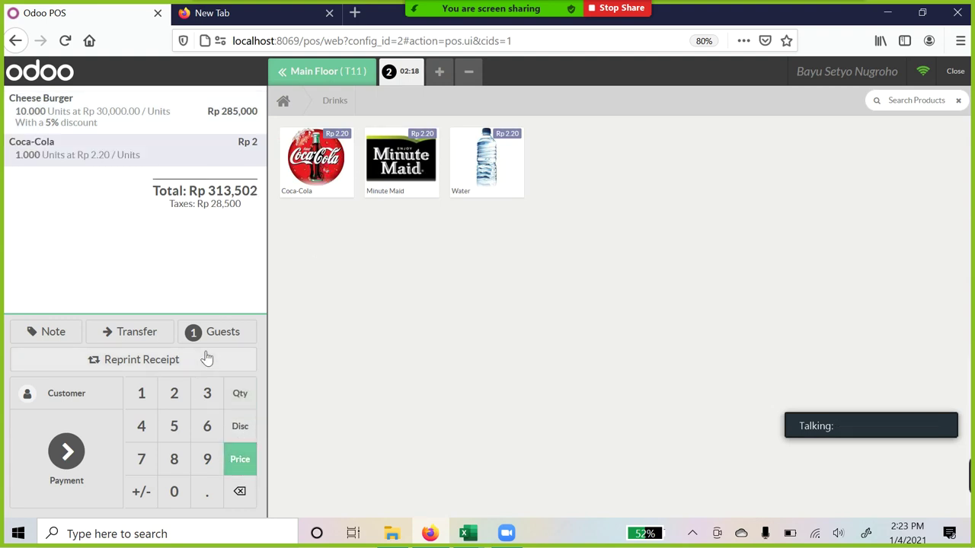
{"action": "left_click", "coordinate": [142, 395]}
{"action": "left_click", "coordinate": [176, 494]}
{"action": "left_click", "coordinate": [177, 493]}
{"action": "left_click", "coordinate": [178, 495]}
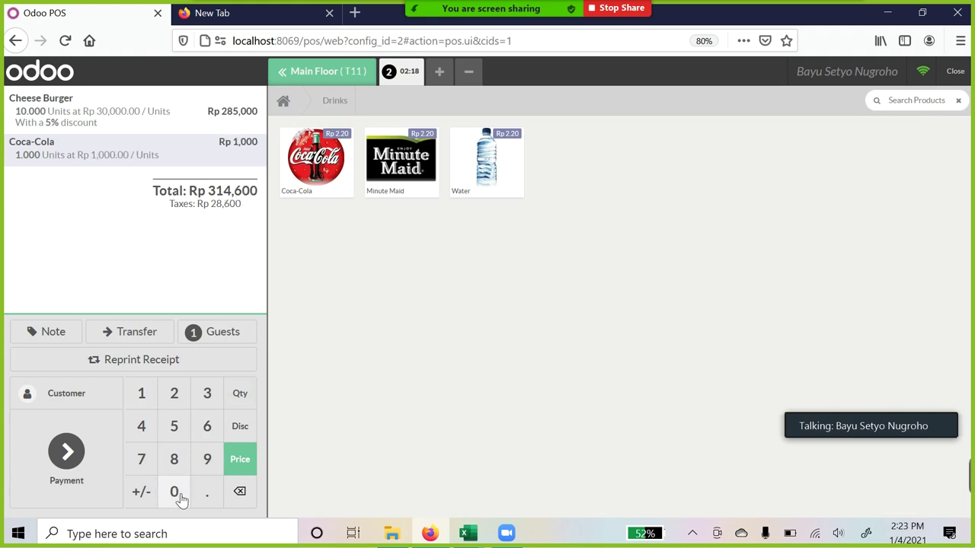
{"action": "left_click", "coordinate": [177, 493]}
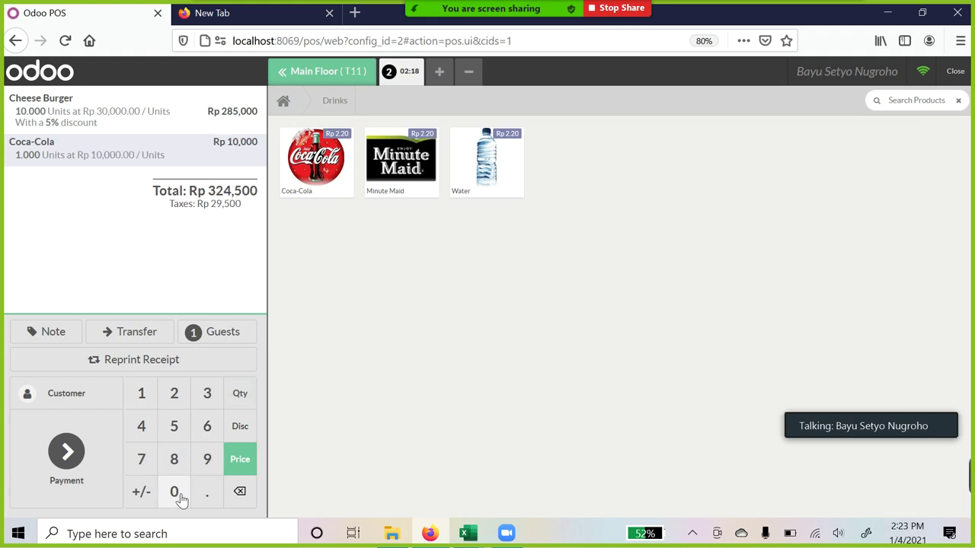
Set the Coca-Cola line's quantity to 10
{"action": "left_click", "coordinate": [256, 402]}
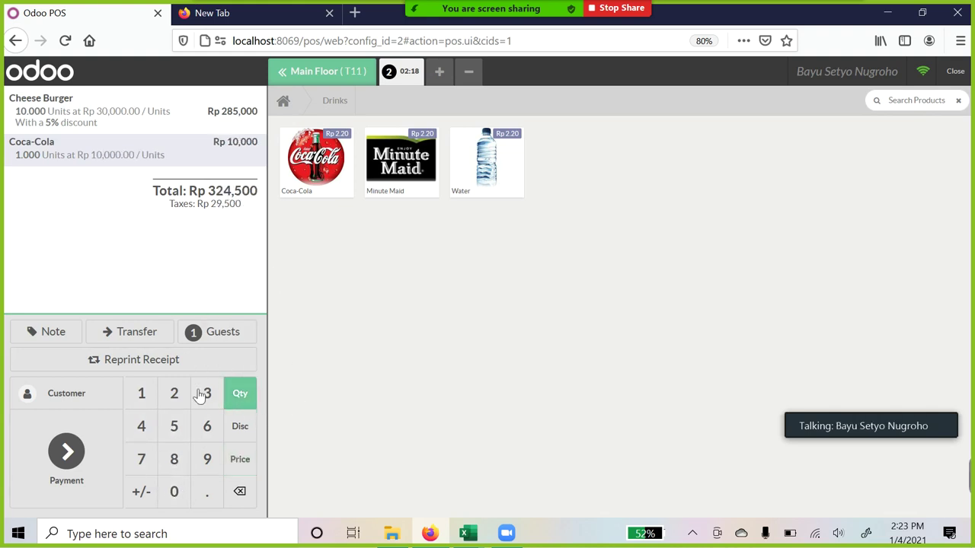
{"action": "left_click", "coordinate": [141, 393]}
{"action": "left_click", "coordinate": [175, 492]}
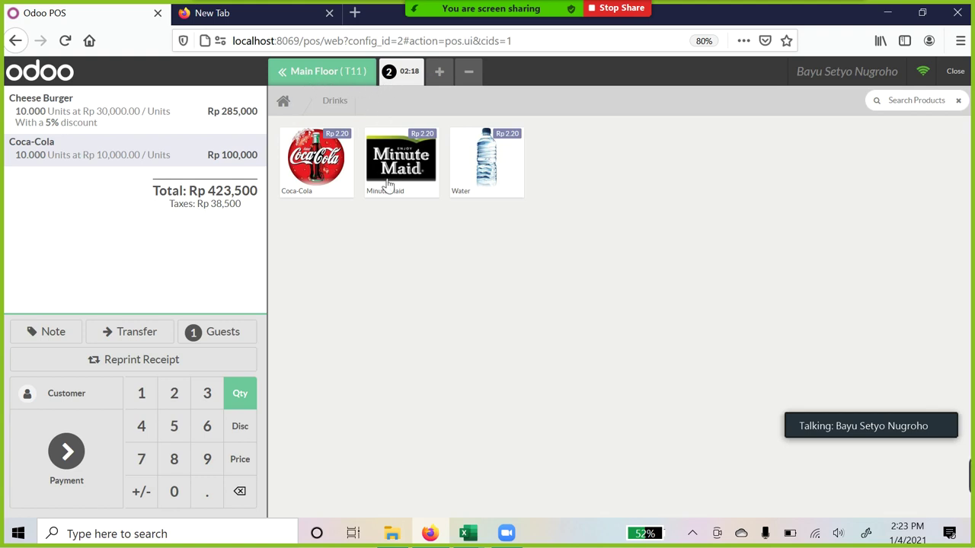
Set the order's number of guests to 4
{"action": "left_click", "coordinate": [219, 331]}
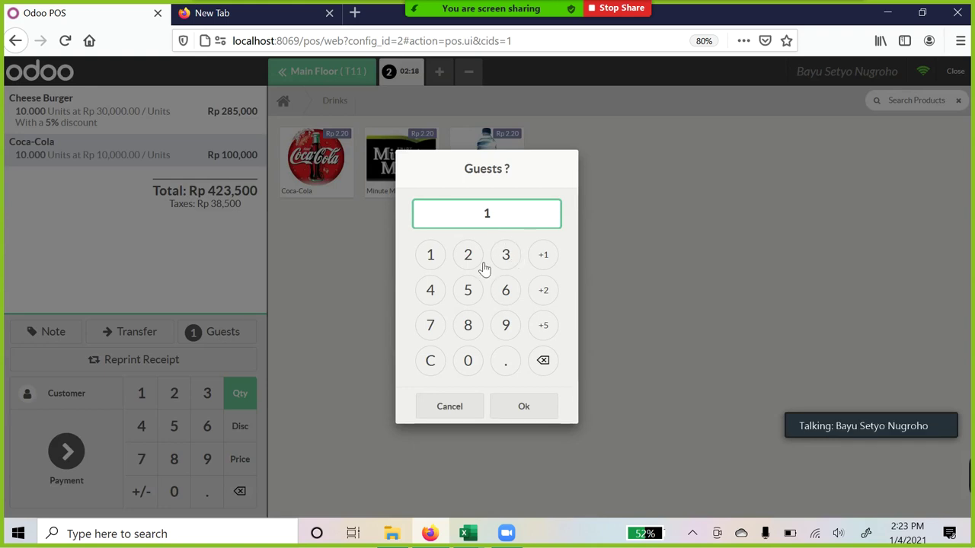
{"action": "left_click", "coordinate": [440, 289]}
{"action": "left_click", "coordinate": [531, 415]}
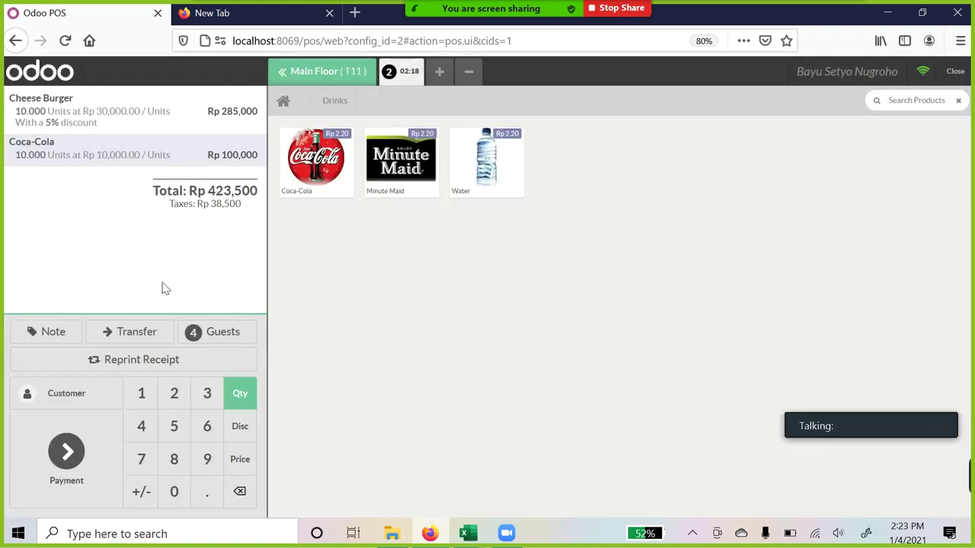
Proceed to payment for the order and add a tip of 10,000
{"action": "left_click", "coordinate": [69, 455]}
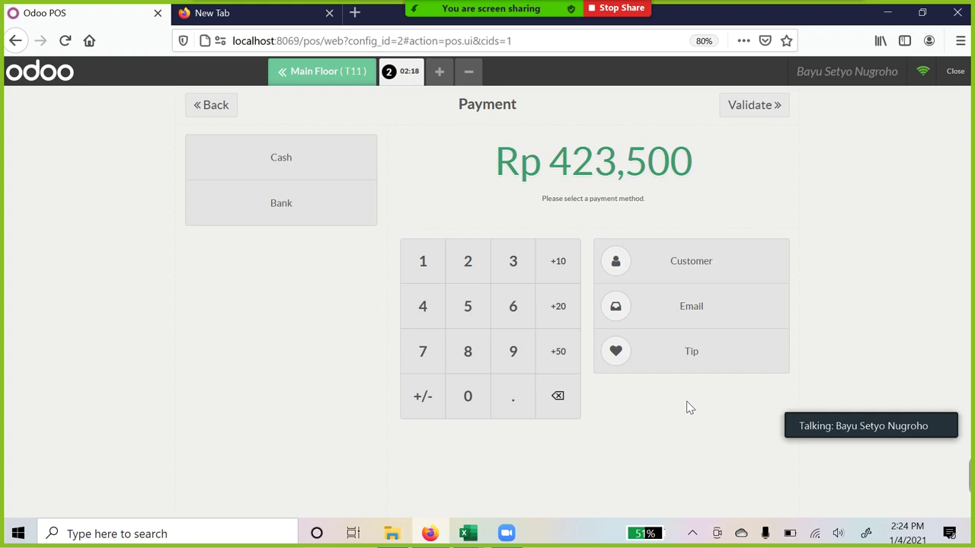
{"action": "left_click", "coordinate": [695, 358]}
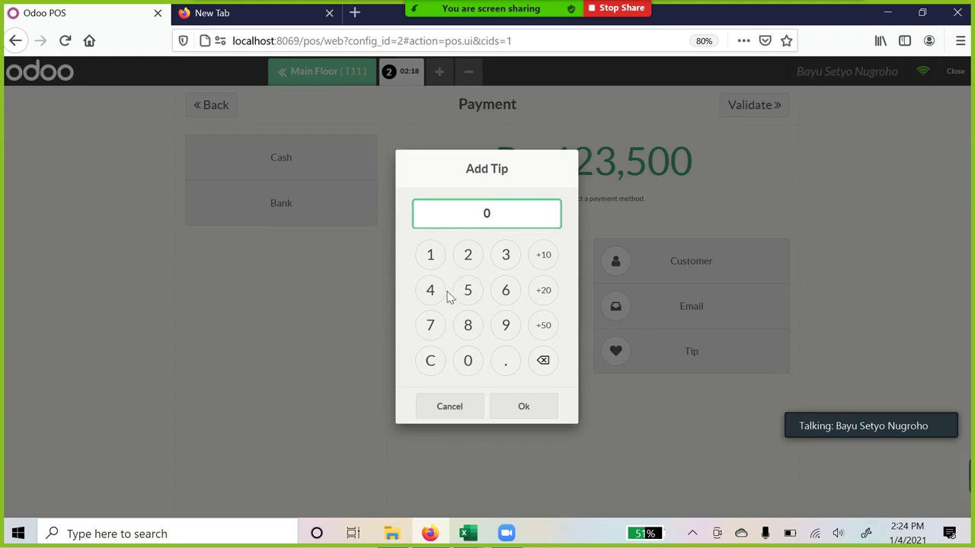
{"action": "left_click", "coordinate": [431, 265]}
{"action": "left_click", "coordinate": [467, 360]}
{"action": "left_click", "coordinate": [467, 361]}
{"action": "left_click", "coordinate": [468, 360]}
{"action": "left_click", "coordinate": [468, 361]}
{"action": "left_click", "coordinate": [531, 418]}
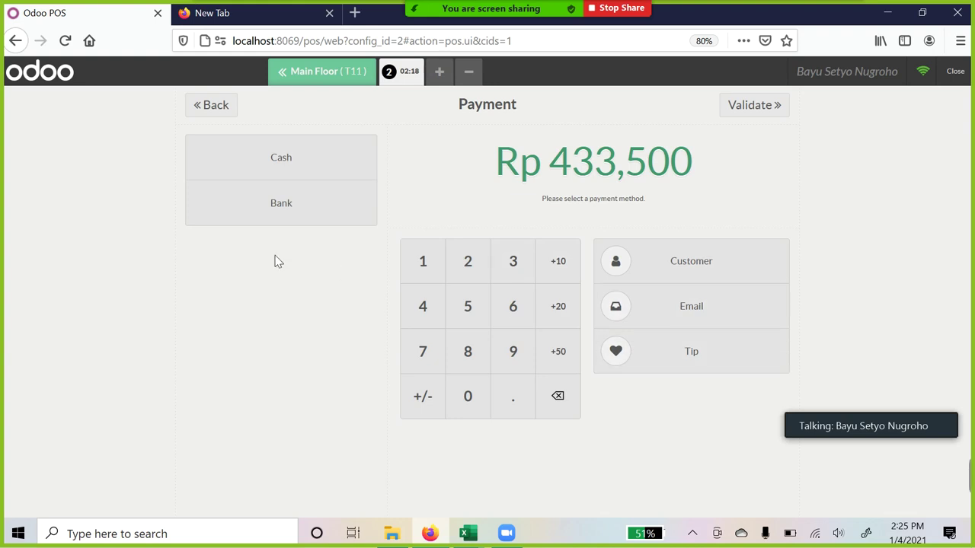
Choose cash as the payment method, enter 433,000 as the tendered amount and try to validate the payment
{"action": "left_click", "coordinate": [312, 168]}
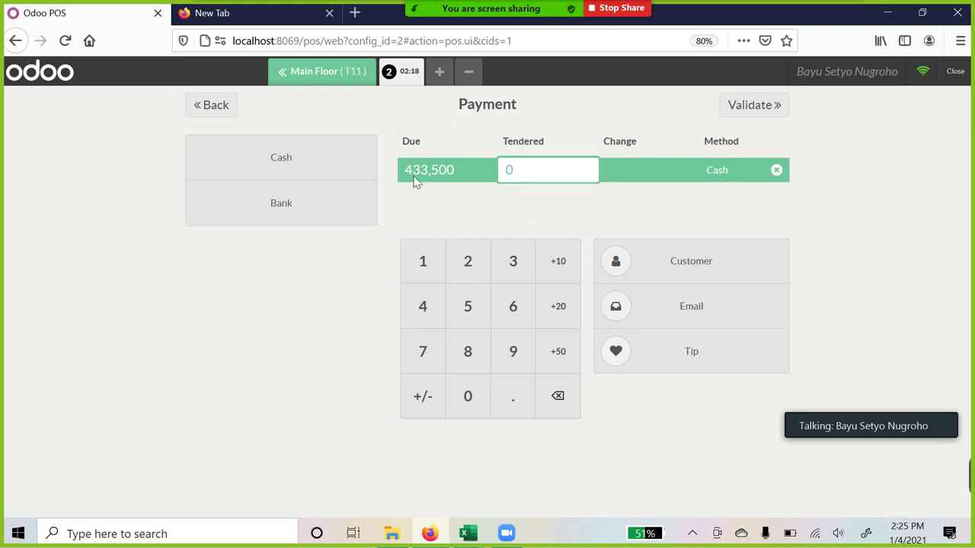
{"action": "left_click", "coordinate": [428, 314]}
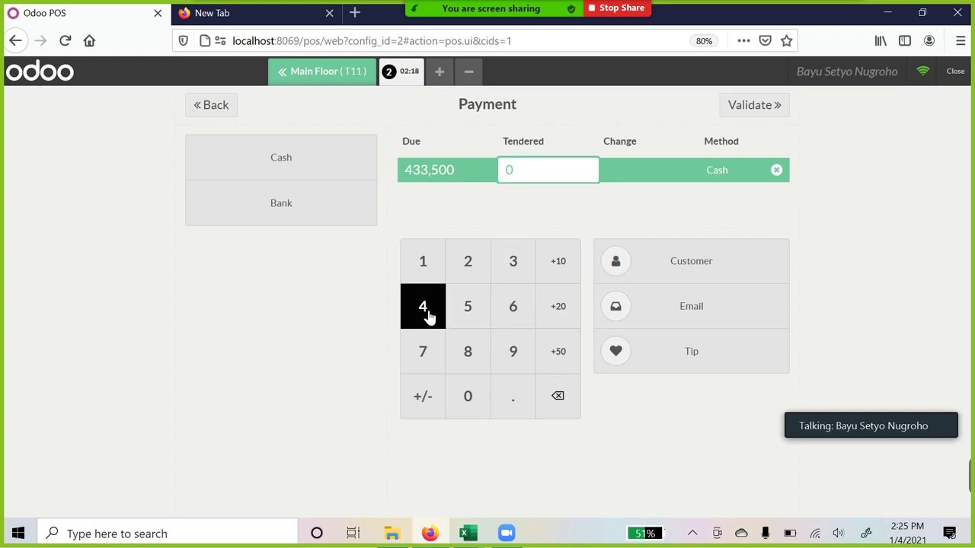
{"action": "left_click", "coordinate": [517, 272]}
{"action": "left_click", "coordinate": [517, 272]}
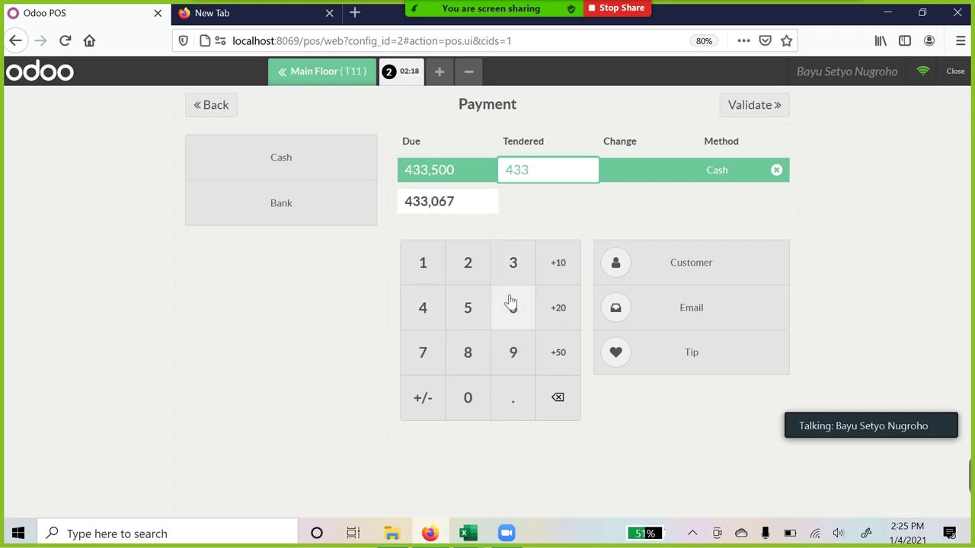
{"action": "left_click", "coordinate": [477, 399]}
{"action": "left_click", "coordinate": [476, 399]}
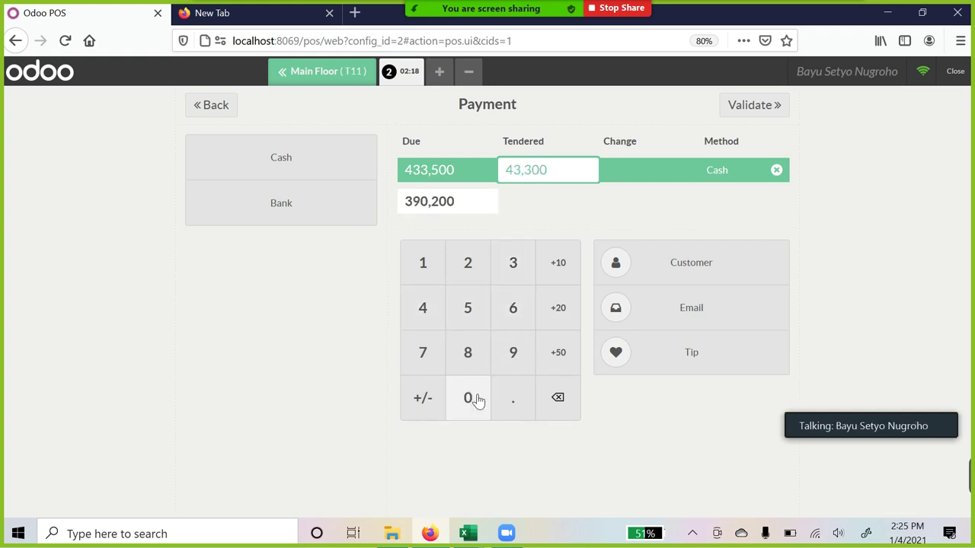
{"action": "left_click", "coordinate": [476, 399]}
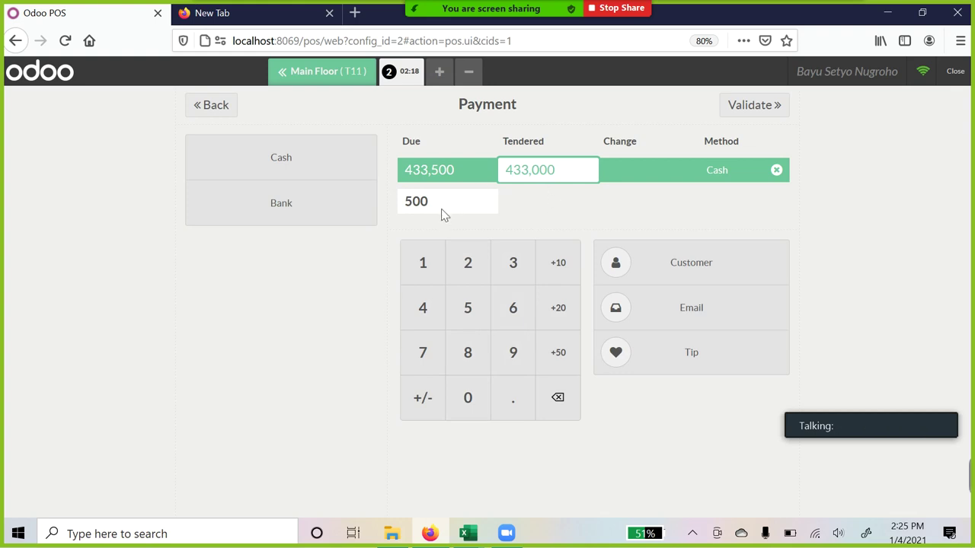
{"action": "left_click", "coordinate": [765, 107]}
{"action": "left_click", "coordinate": [763, 111]}
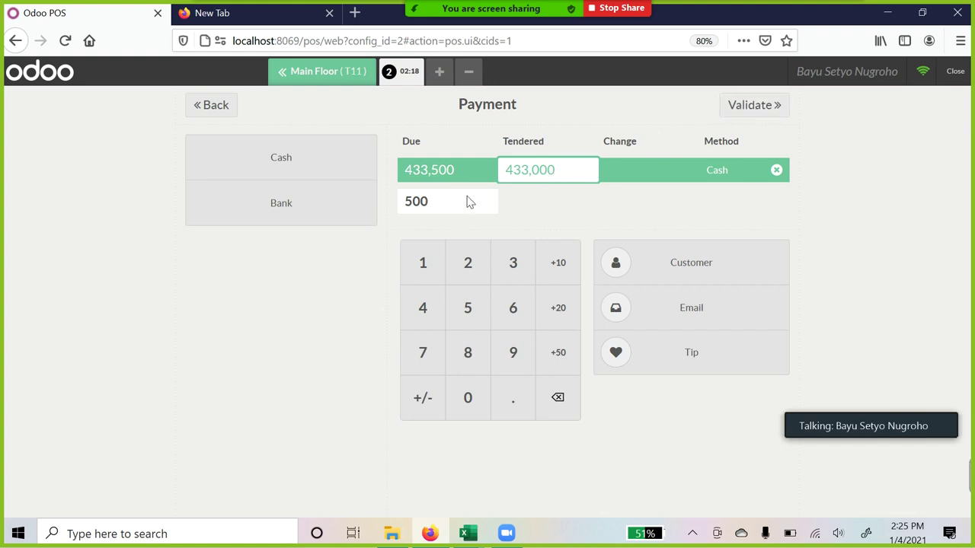
Change the tendered cash amount to 440,000
{"action": "left_click", "coordinate": [559, 407]}
{"action": "left_click", "coordinate": [559, 408]}
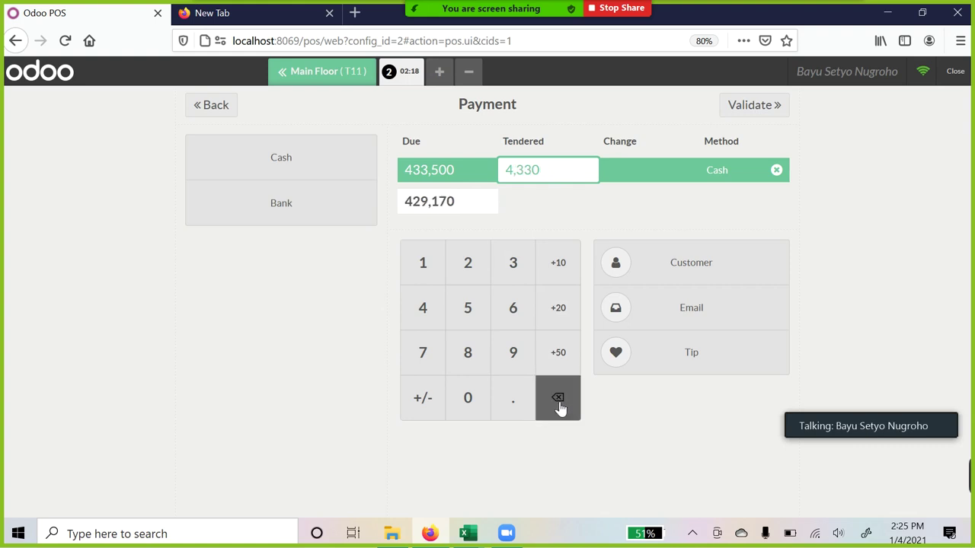
{"action": "left_click", "coordinate": [559, 407]}
{"action": "left_click", "coordinate": [559, 408]}
{"action": "left_click", "coordinate": [558, 404]}
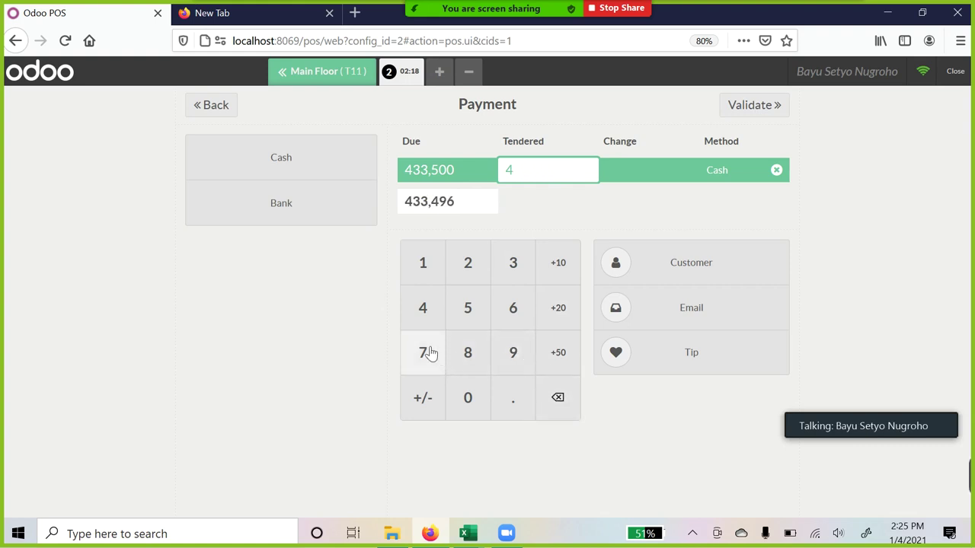
{"action": "left_click", "coordinate": [435, 313]}
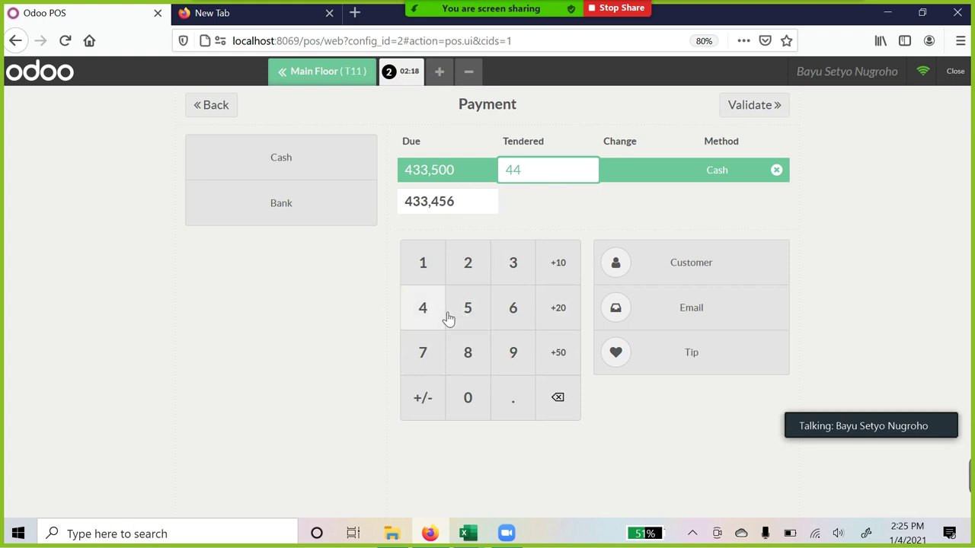
{"action": "left_click", "coordinate": [470, 394]}
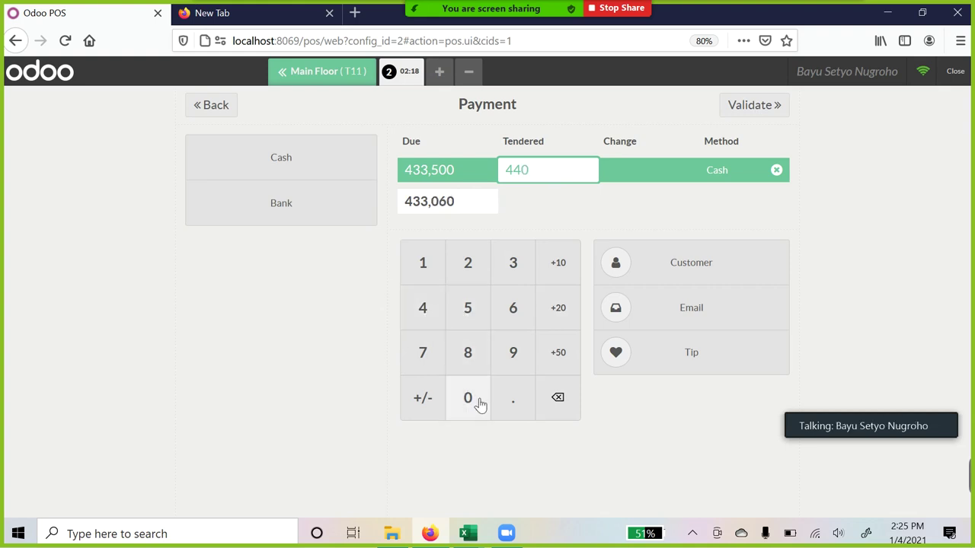
{"action": "left_click", "coordinate": [481, 402]}
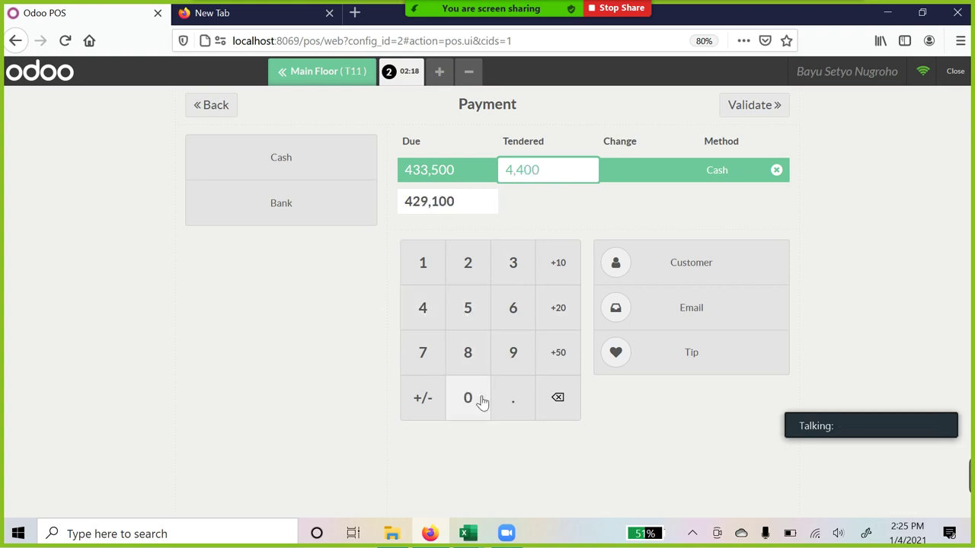
{"action": "left_click", "coordinate": [482, 402]}
{"action": "left_click", "coordinate": [481, 402]}
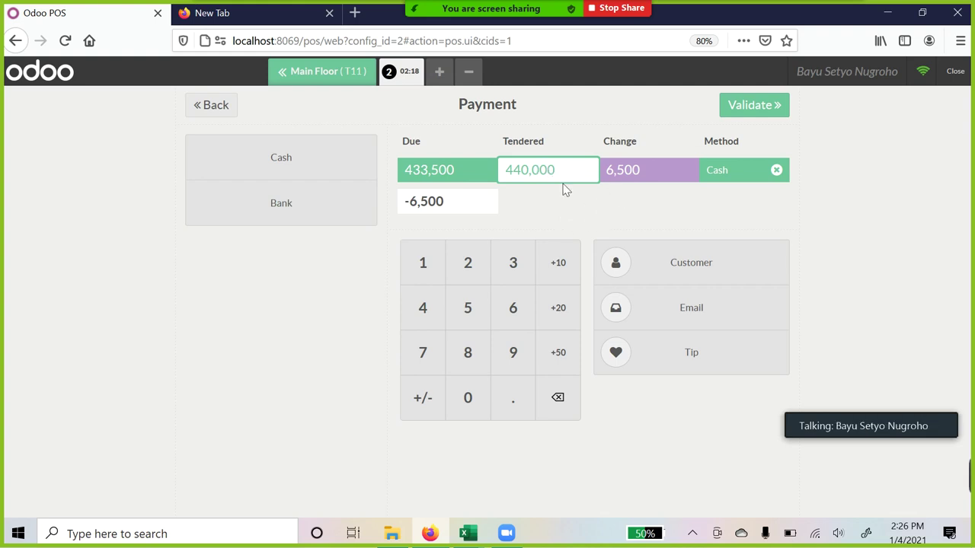
Change the order's tip to 16,500
{"action": "left_click", "coordinate": [685, 355]}
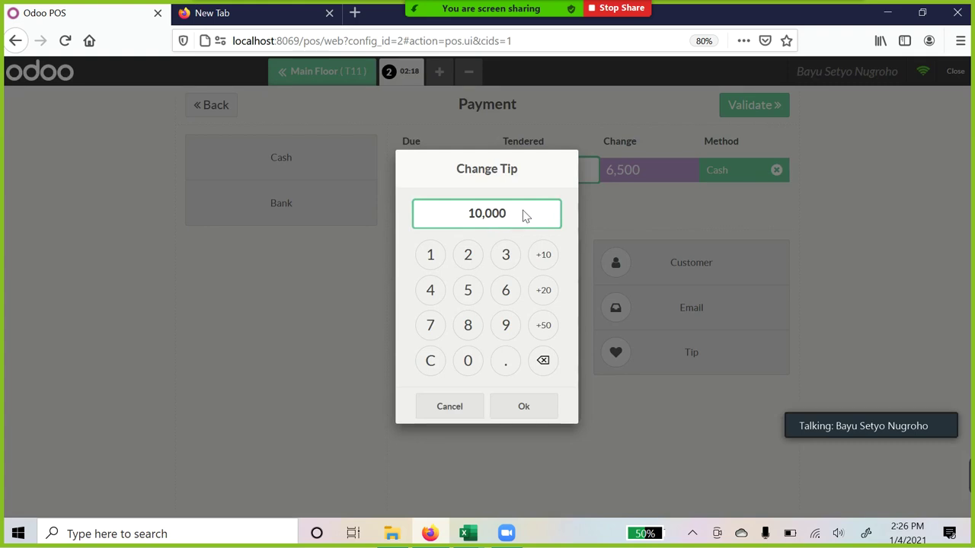
{"action": "left_click", "coordinate": [553, 367]}
{"action": "left_click", "coordinate": [556, 369]}
{"action": "left_click", "coordinate": [556, 369]}
{"action": "left_click", "coordinate": [556, 369]}
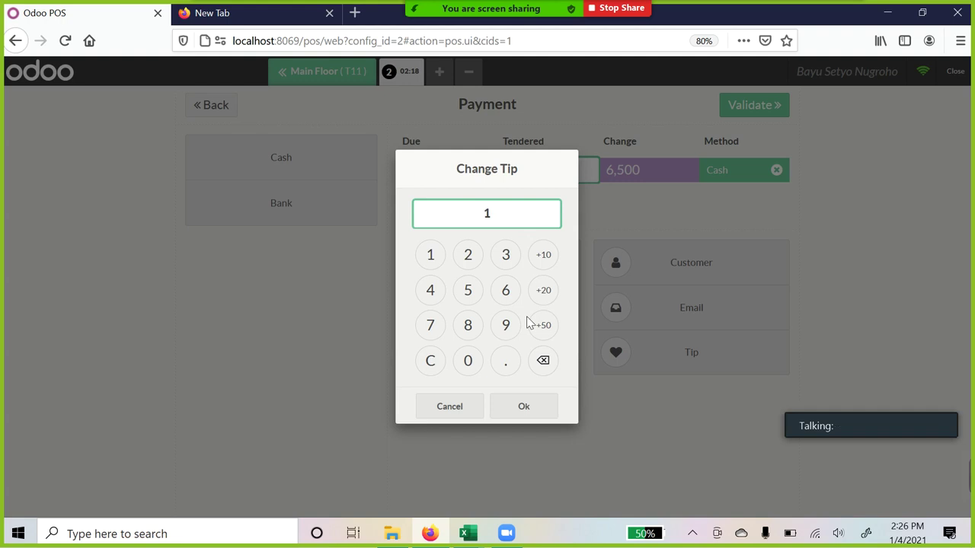
{"action": "left_click", "coordinate": [511, 295]}
{"action": "left_click", "coordinate": [484, 302]}
{"action": "double_click", "coordinate": [469, 361]}
{"action": "left_click", "coordinate": [522, 406]}
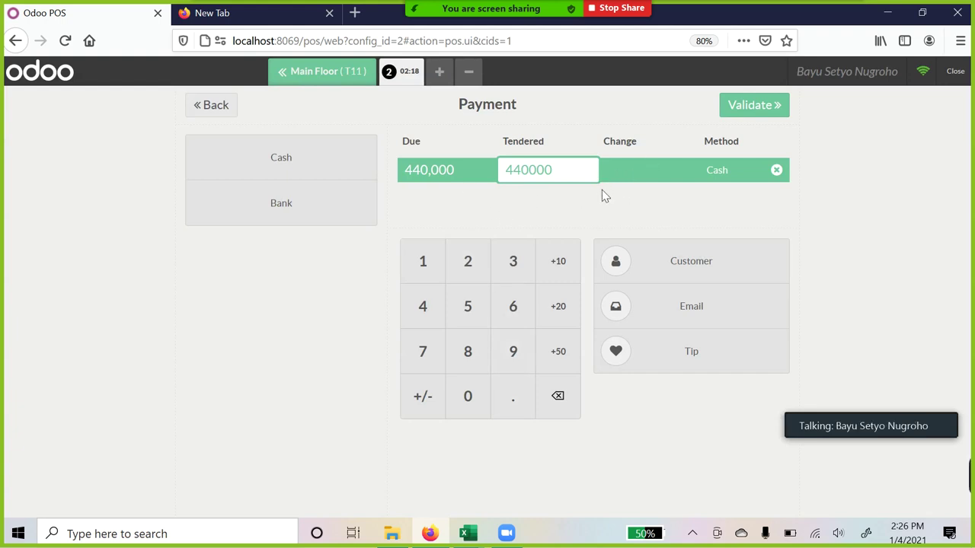
Validate the cash payment and review the order's receipt down to the end
{"action": "left_click", "coordinate": [776, 110]}
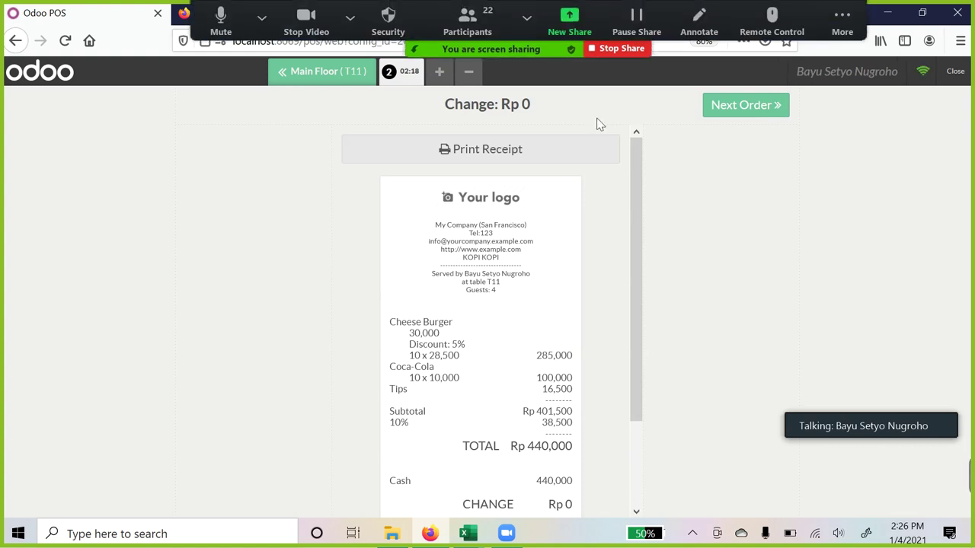
{"action": "mouse_move", "coordinate": [634, 151]}
{"action": "left_mouse_down"}
{"action": "mouse_move", "coordinate": [652, 294]}
{"action": "mouse_move", "coordinate": [644, 148]}
{"action": "left_mouse_up"}
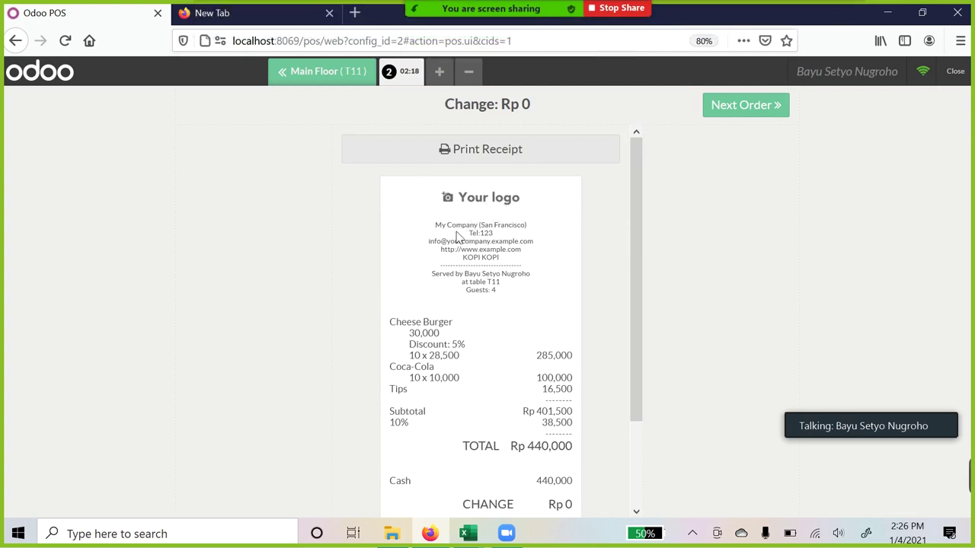
{"action": "scroll", "coordinate": [524, 285], "scroll_direction": "down", "scroll_amount": 3}
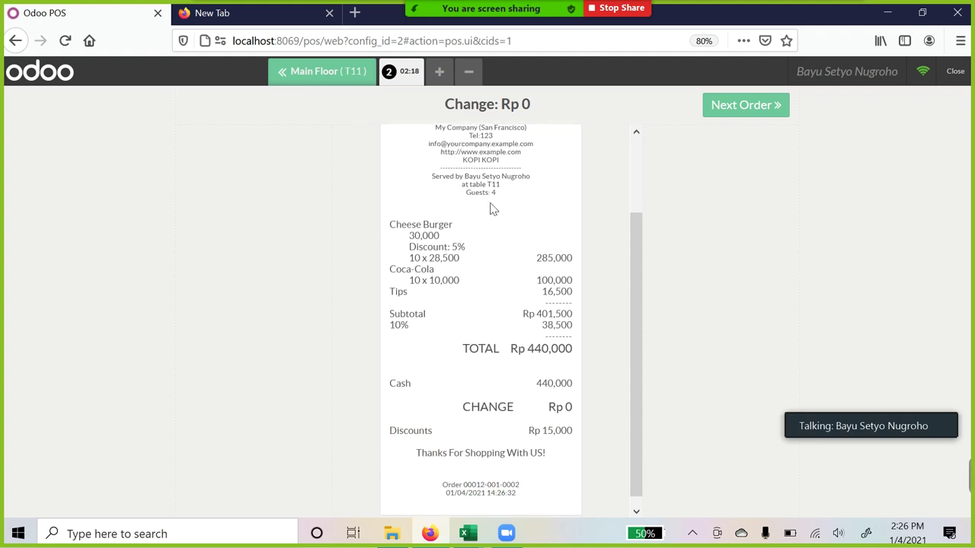
{"action": "scroll", "coordinate": [487, 184], "scroll_direction": "down", "scroll_amount": 1}
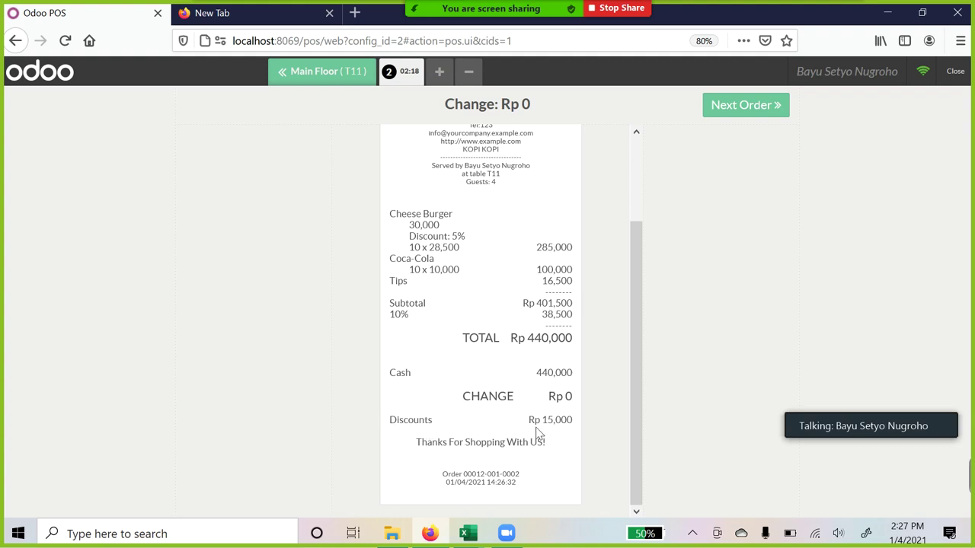
Open the print options for the order's receipt to view the available printers, and cancel without printing
{"action": "scroll", "coordinate": [526, 350], "scroll_direction": "up", "scroll_amount": 3}
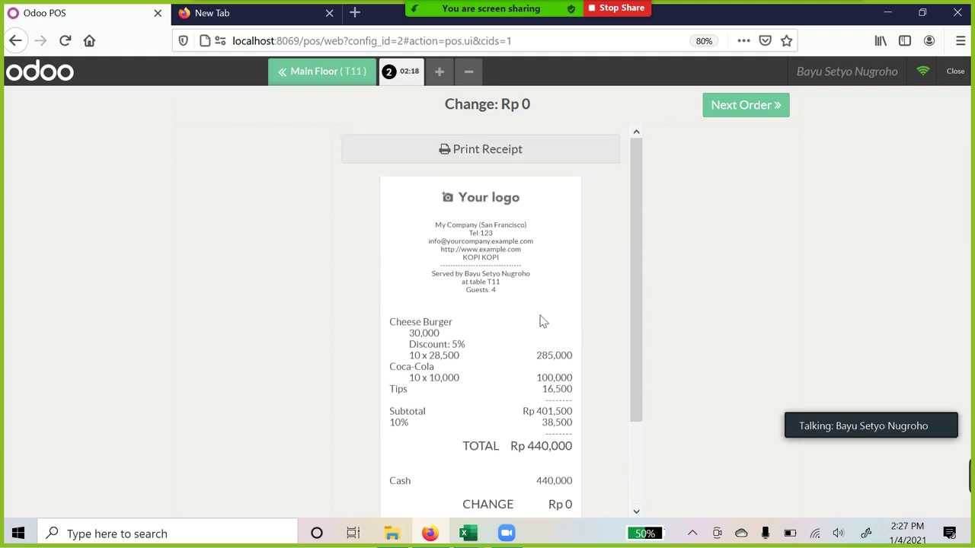
{"action": "mouse_move", "coordinate": [632, 263]}
{"action": "left_mouse_down"}
{"action": "mouse_move", "coordinate": [632, 370]}
{"action": "mouse_move", "coordinate": [631, 246]}
{"action": "left_mouse_up"}
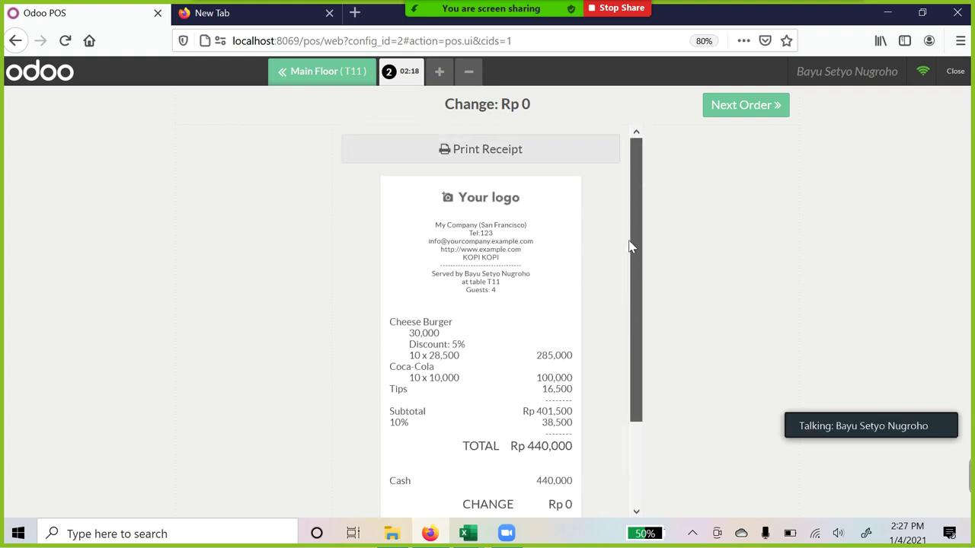
{"action": "left_click", "coordinate": [430, 161]}
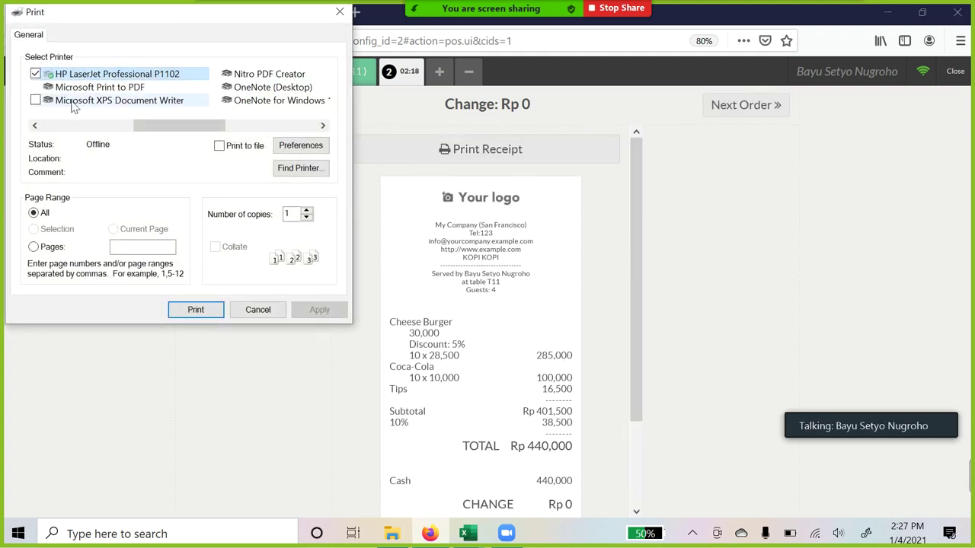
{"action": "left_click", "coordinate": [266, 312]}
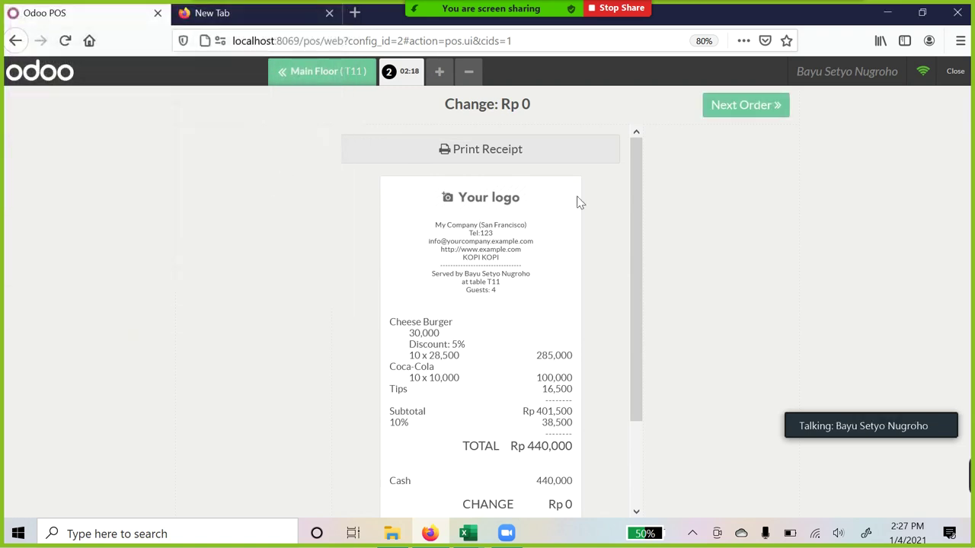
Go on to a new order for table T11, and close the selling interface to return to the Point of Sale dashboard
{"action": "mouse_move", "coordinate": [635, 216]}
{"action": "left_mouse_down"}
{"action": "mouse_move", "coordinate": [627, 333]}
{"action": "mouse_move", "coordinate": [639, 338]}
{"action": "mouse_move", "coordinate": [626, 200]}
{"action": "left_mouse_up"}
{"action": "left_click", "coordinate": [764, 114]}
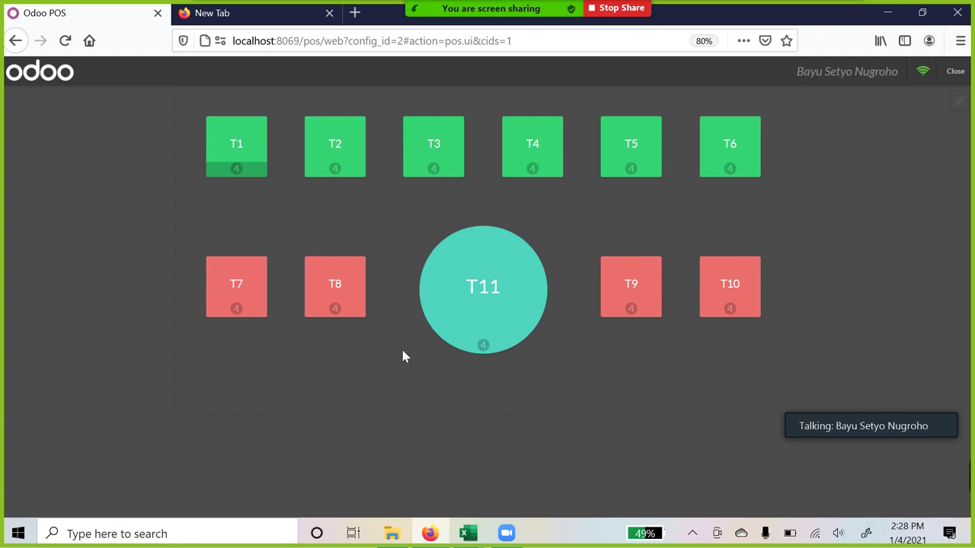
{"action": "left_click", "coordinate": [489, 268]}
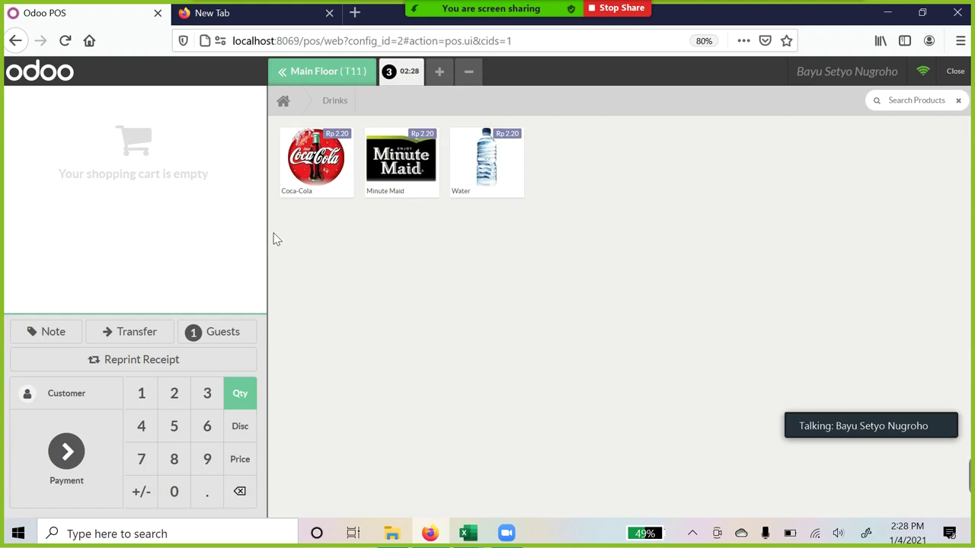
{"action": "left_click", "coordinate": [953, 76]}
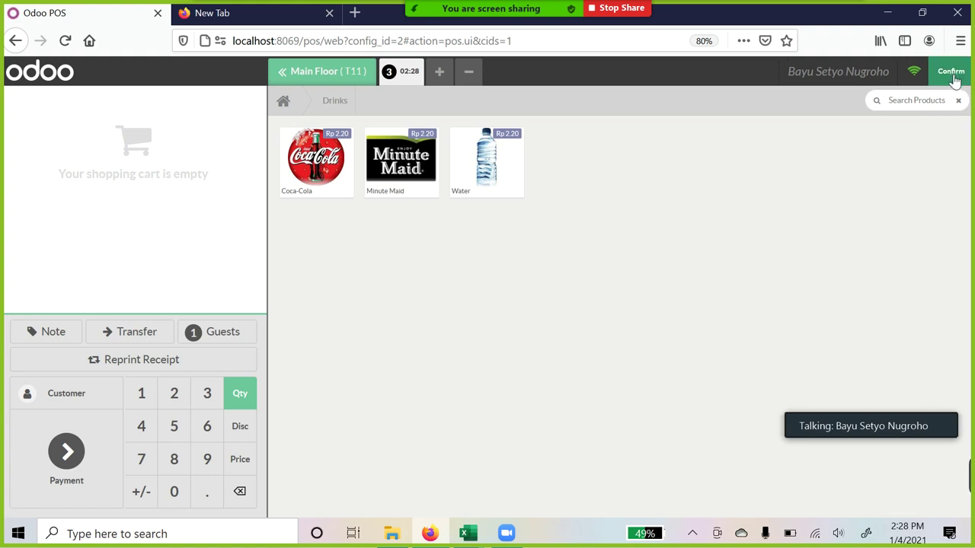
{"action": "left_click", "coordinate": [958, 76]}
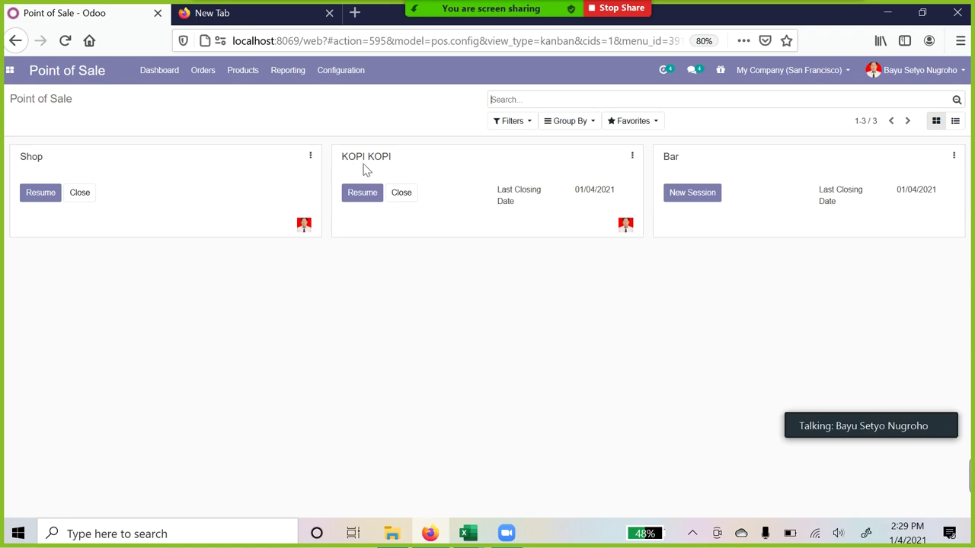
Open the KOPI KOPI point of sale's settings and examine its interface, connected devices, taxes and pricing options
{"action": "left_click", "coordinate": [632, 156]}
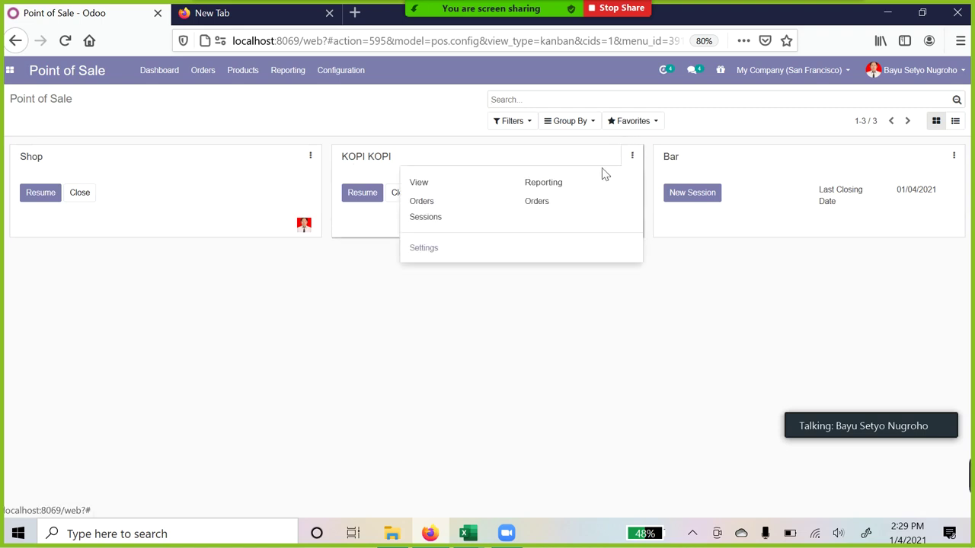
{"action": "left_click", "coordinate": [440, 250]}
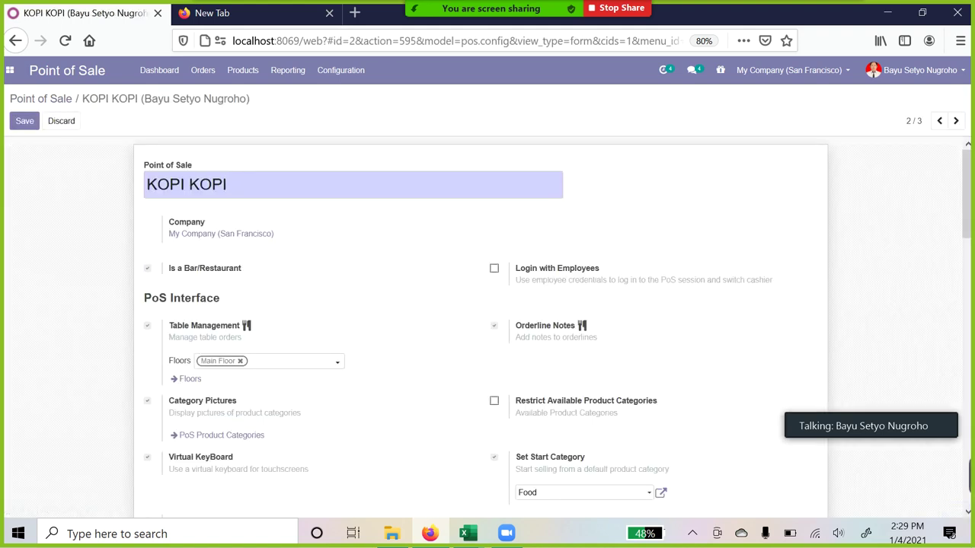
{"action": "scroll", "coordinate": [216, 214], "scroll_direction": "down", "scroll_amount": 1}
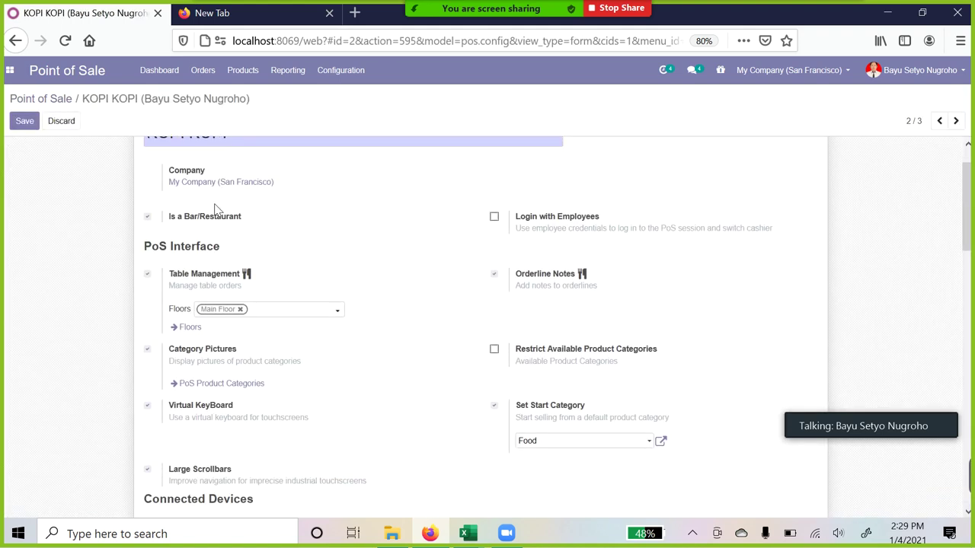
{"action": "scroll", "coordinate": [308, 234], "scroll_direction": "up", "scroll_amount": 1}
{"action": "scroll", "coordinate": [303, 311], "scroll_direction": "down", "scroll_amount": 3}
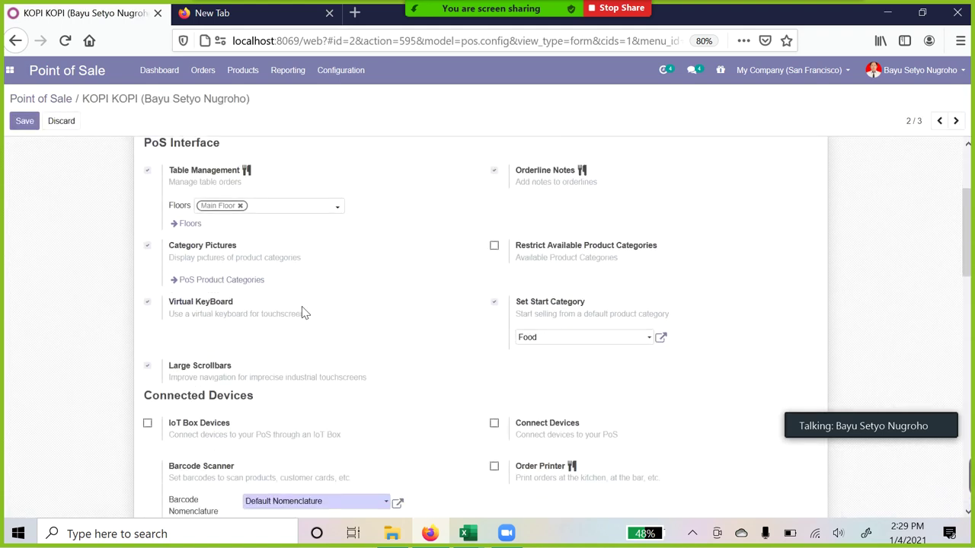
{"action": "scroll", "coordinate": [303, 313], "scroll_direction": "up", "scroll_amount": 3}
{"action": "scroll", "coordinate": [248, 348], "scroll_direction": "down", "scroll_amount": 6}
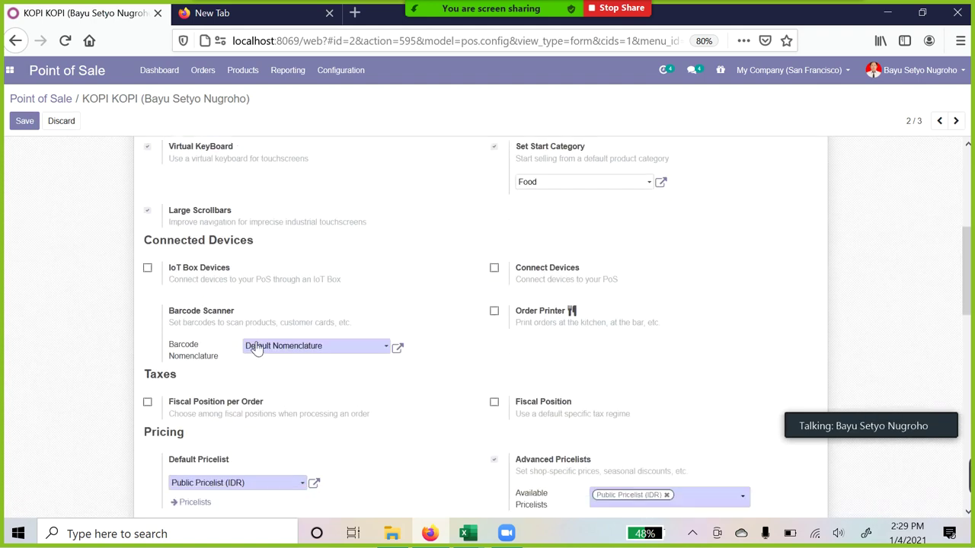
{"action": "scroll", "coordinate": [248, 341], "scroll_direction": "up", "scroll_amount": 6}
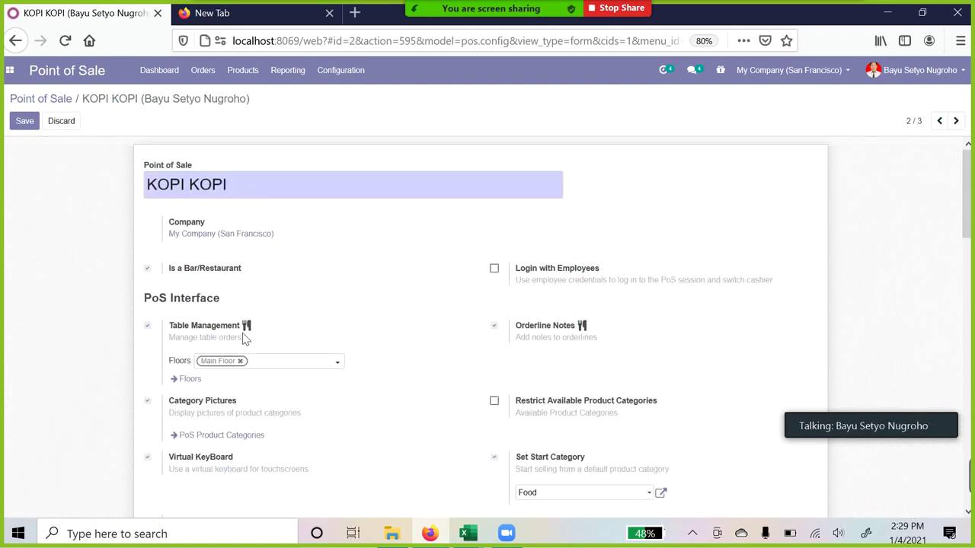
Try to save KOPI KOPI with the Is a Bar/Restaurant option turned off, and discard the change to return to the dashboard
{"action": "left_click", "coordinate": [147, 268]}
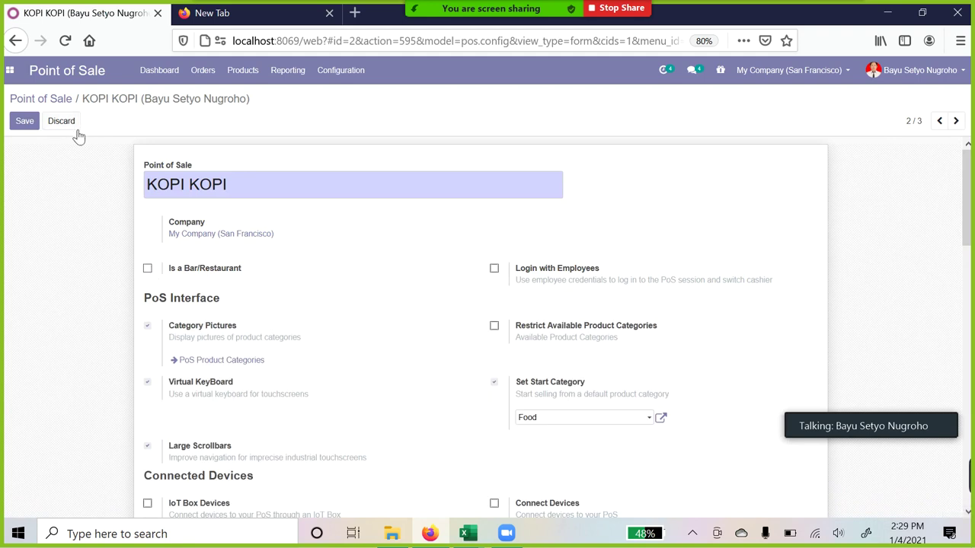
{"action": "left_click", "coordinate": [25, 124]}
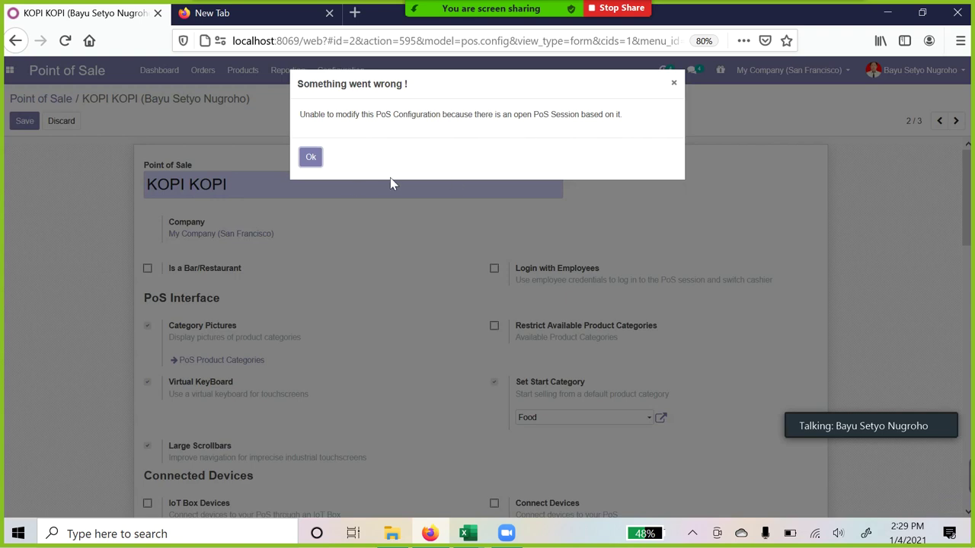
{"action": "left_click", "coordinate": [326, 163]}
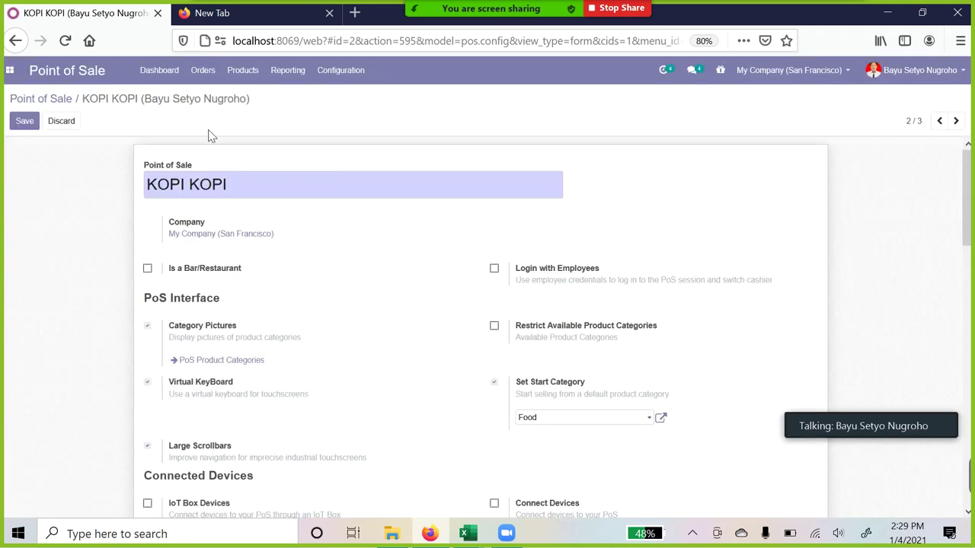
{"action": "left_click", "coordinate": [51, 100]}
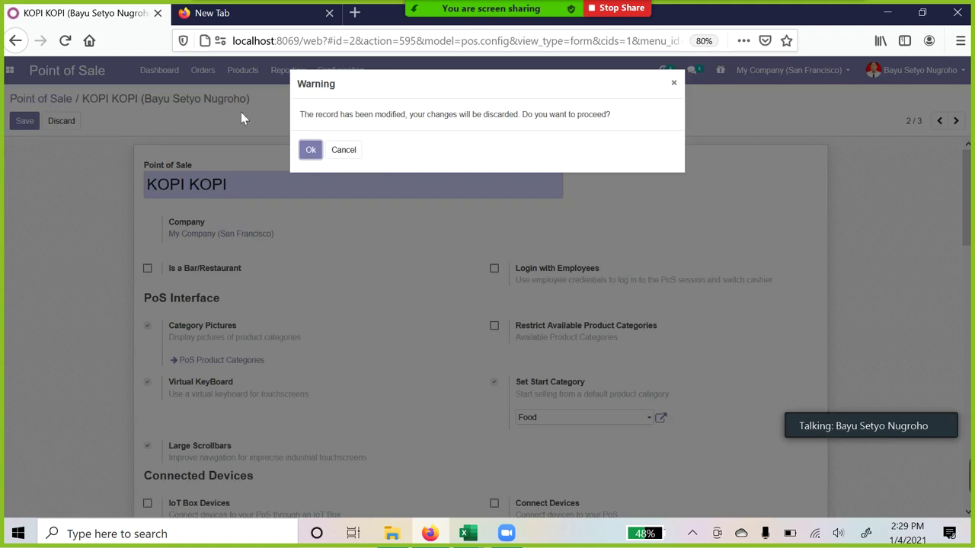
{"action": "left_click", "coordinate": [311, 150]}
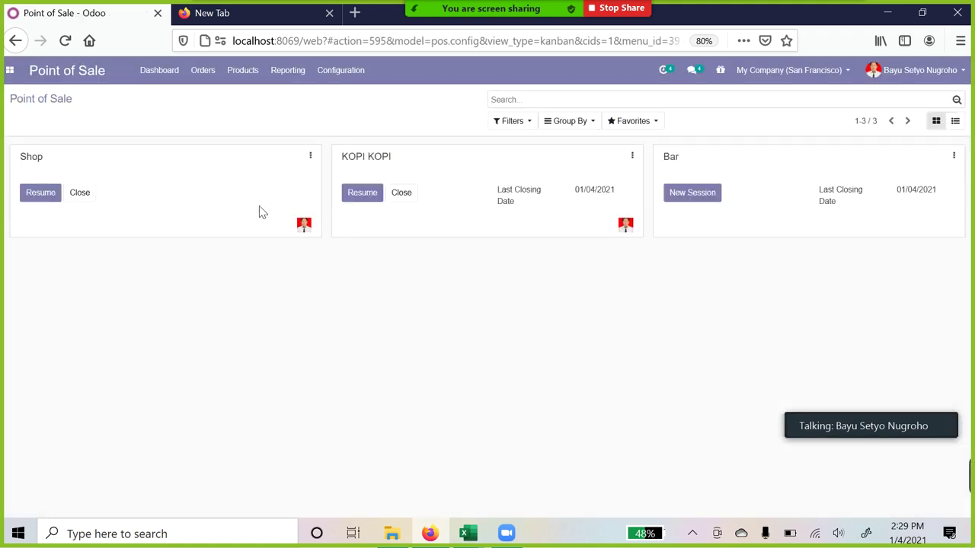
Close the KOPI KOPI session by validating the closing and posting its entries, and return to the dashboard
{"action": "left_click", "coordinate": [408, 194]}
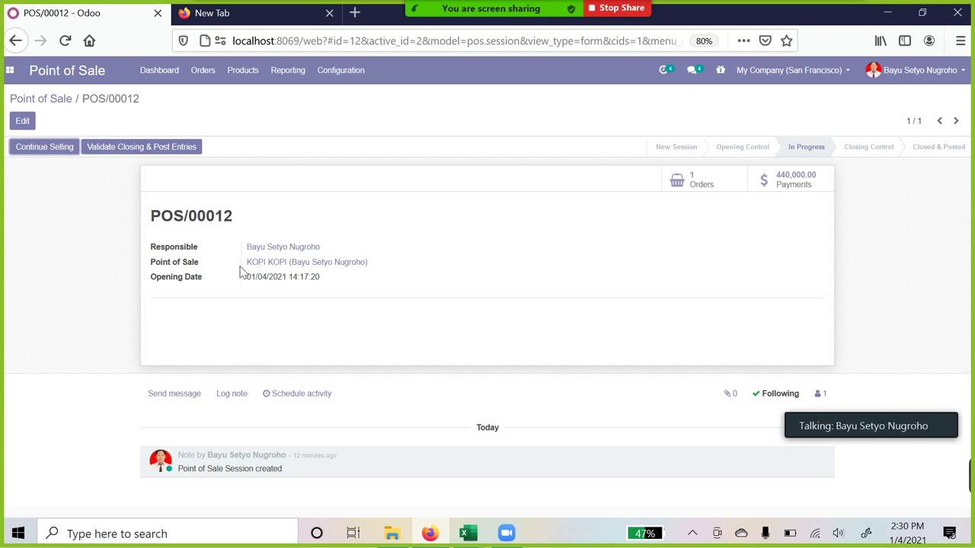
{"action": "left_click", "coordinate": [141, 150]}
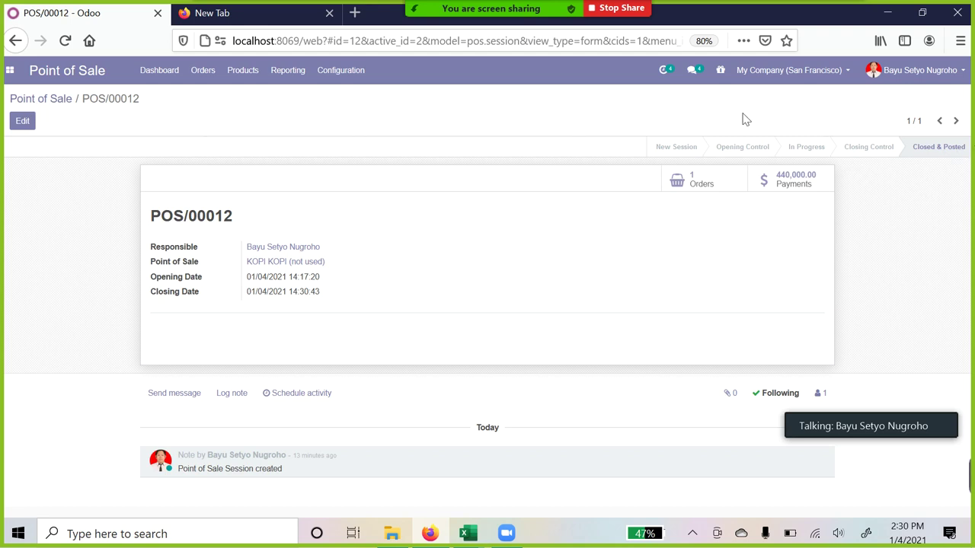
{"action": "left_click", "coordinate": [48, 101]}
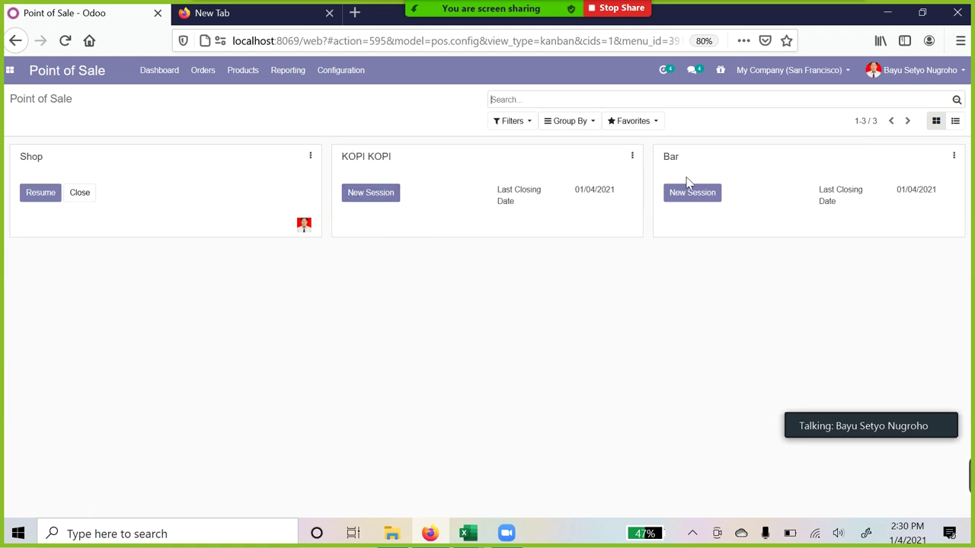
Review the KOPI KOPI configuration options again with its session closed, and return to the dashboard
{"action": "left_click", "coordinate": [632, 156]}
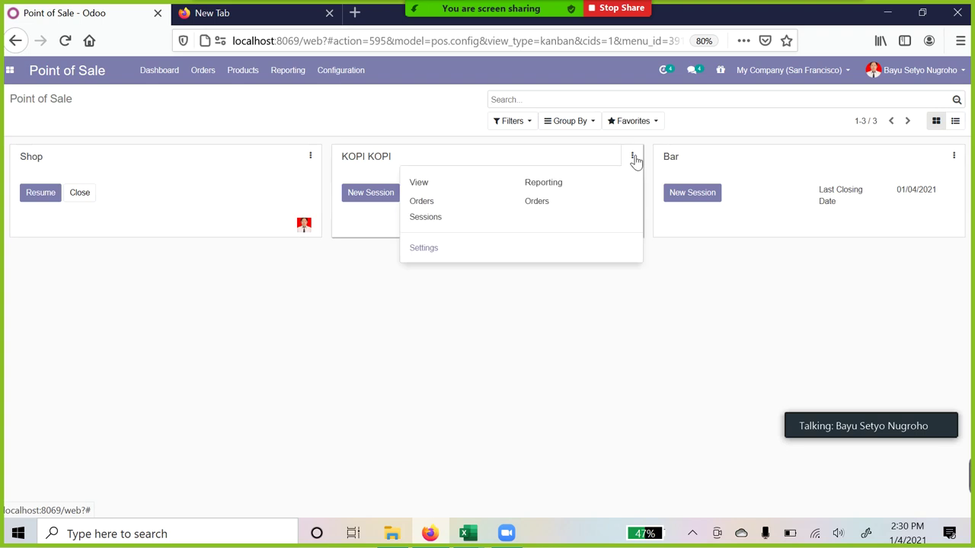
{"action": "left_click", "coordinate": [435, 250]}
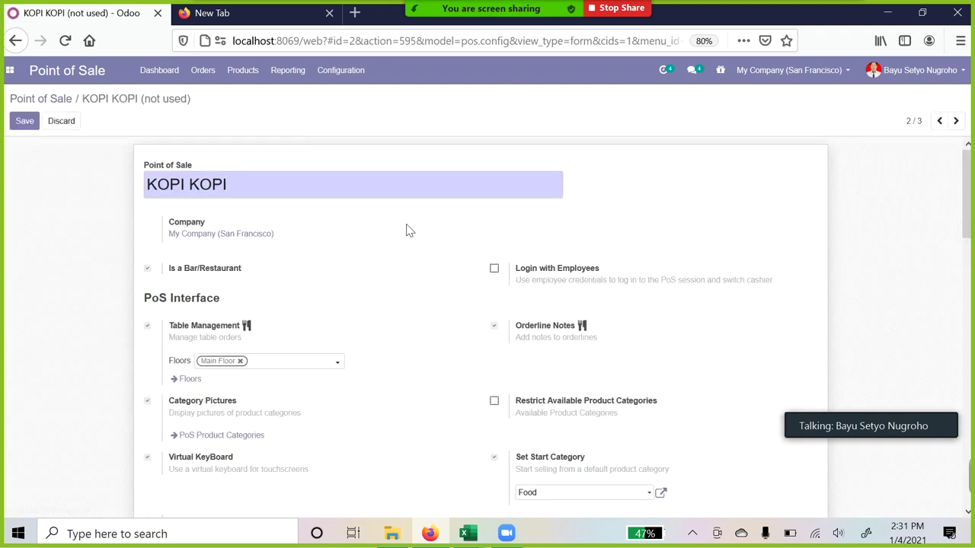
{"action": "scroll", "coordinate": [397, 240], "scroll_direction": "down", "scroll_amount": 6}
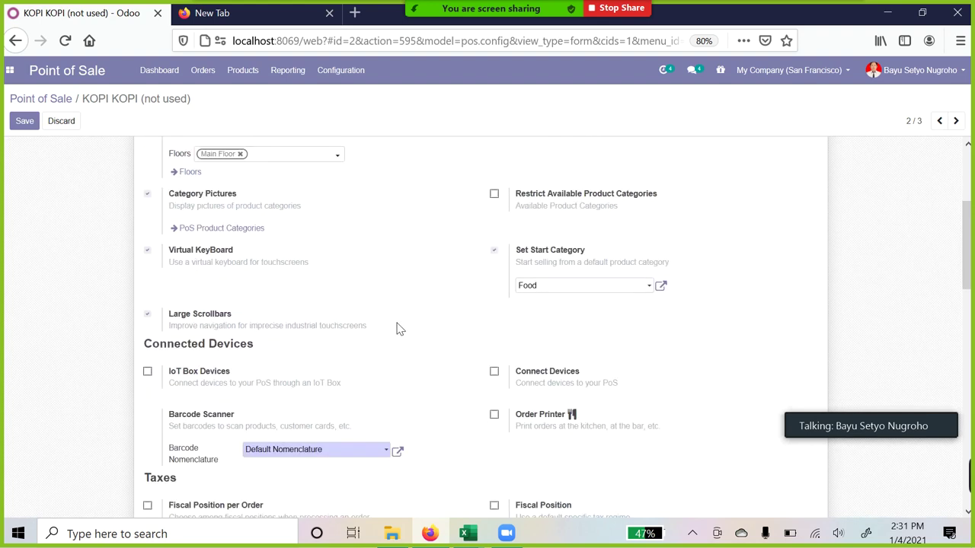
{"action": "scroll", "coordinate": [394, 330], "scroll_direction": "up", "scroll_amount": 5}
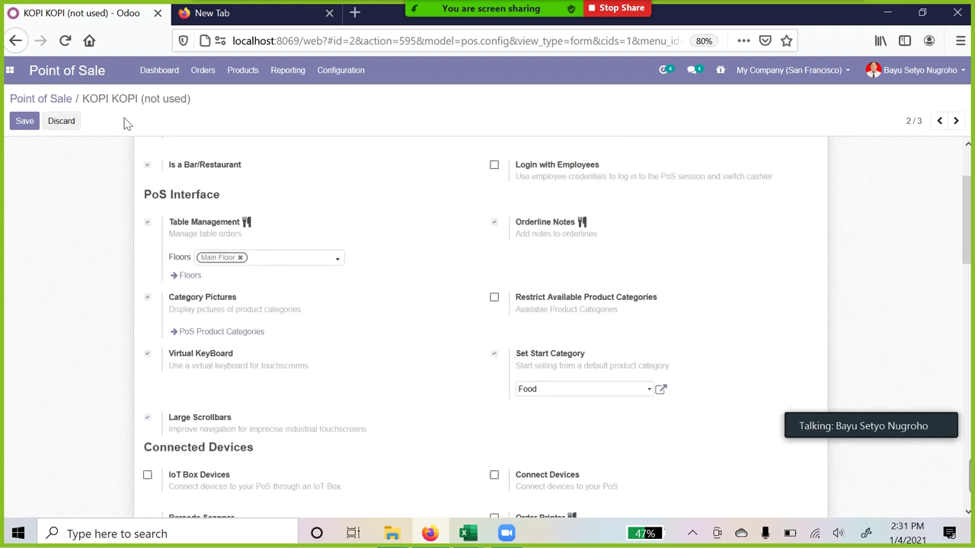
{"action": "left_click", "coordinate": [58, 100]}
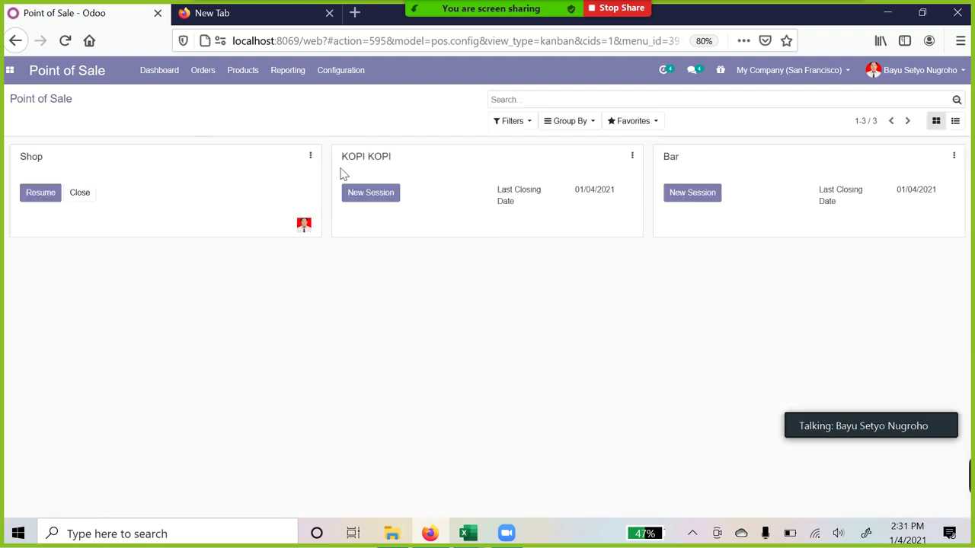
Open the general Point of Sale settings and view the available choices for the default sales tax
{"action": "left_click", "coordinate": [369, 74]}
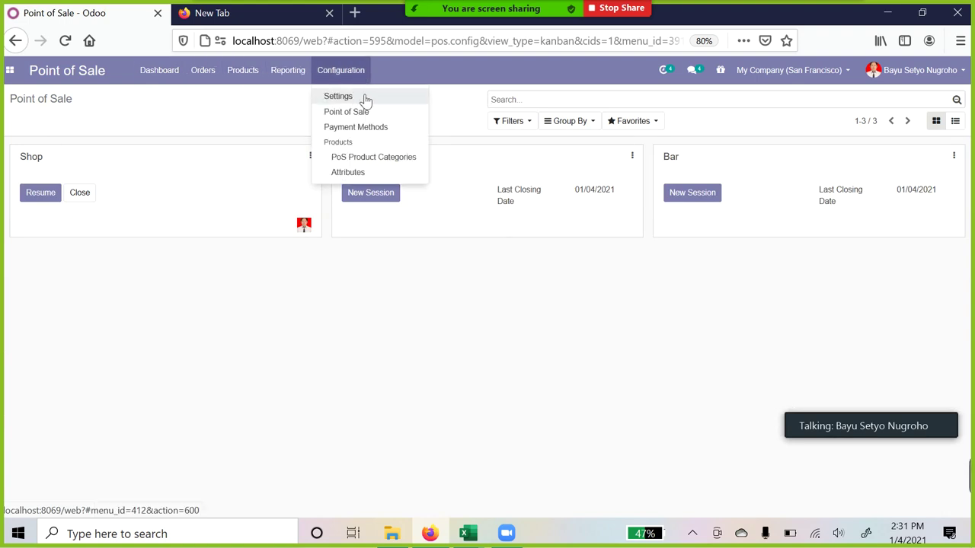
{"action": "left_click", "coordinate": [411, 83]}
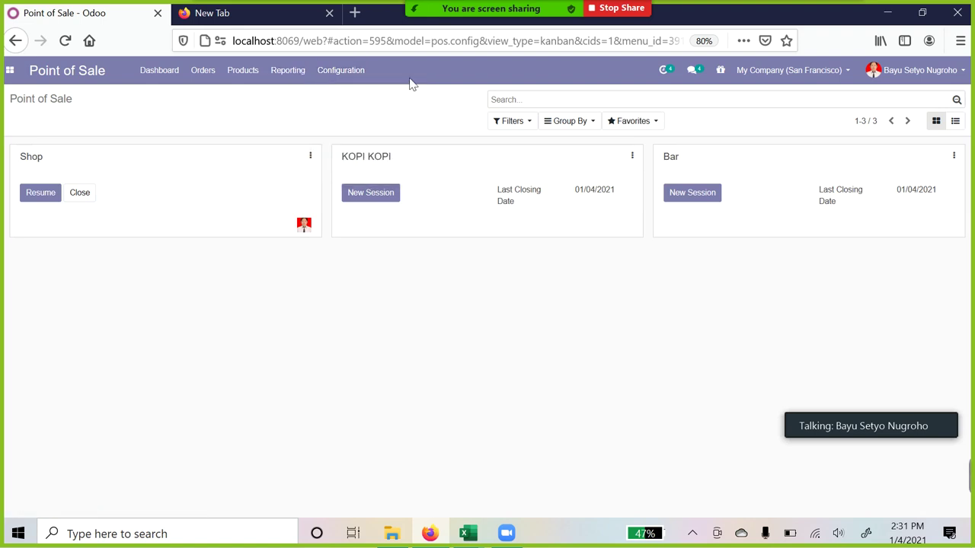
{"action": "left_click", "coordinate": [362, 76]}
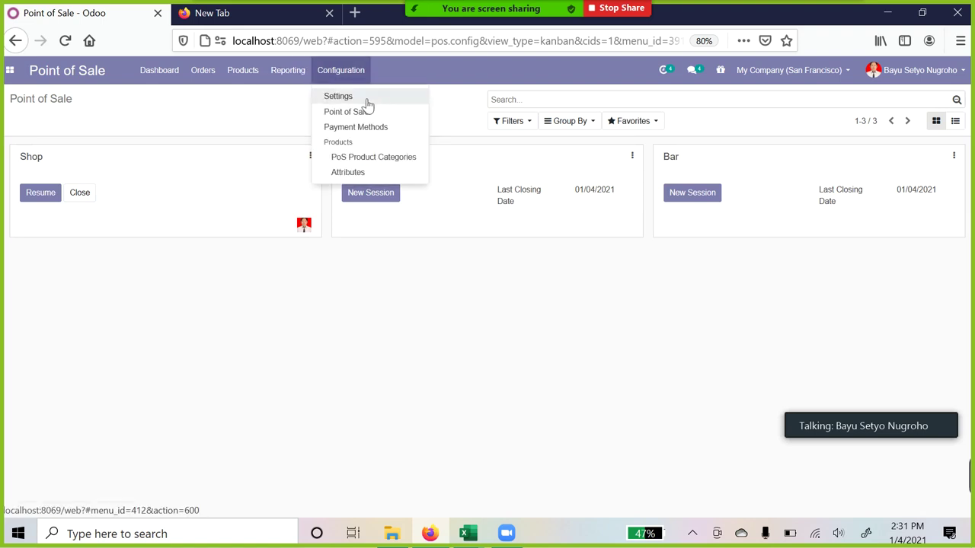
{"action": "left_click", "coordinate": [366, 102]}
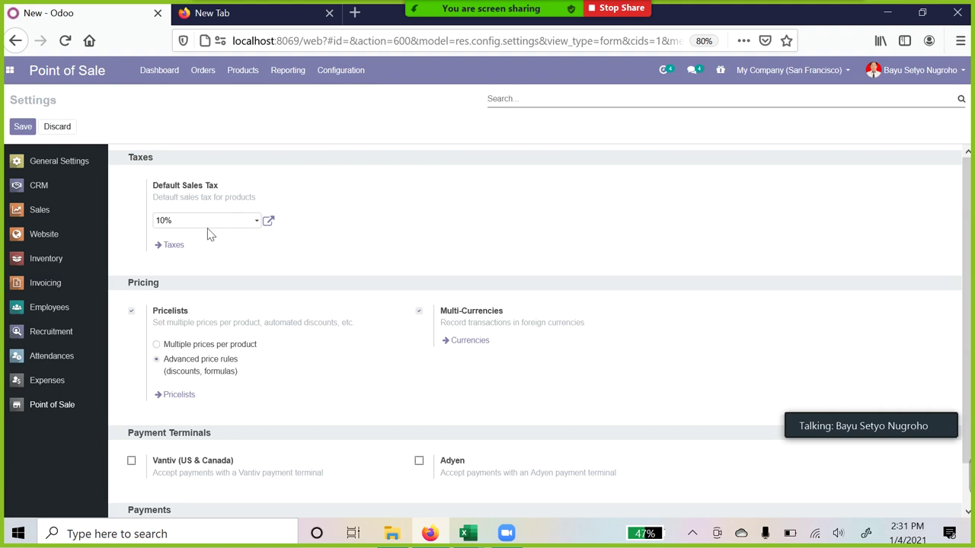
{"action": "mouse_move", "coordinate": [212, 234]}
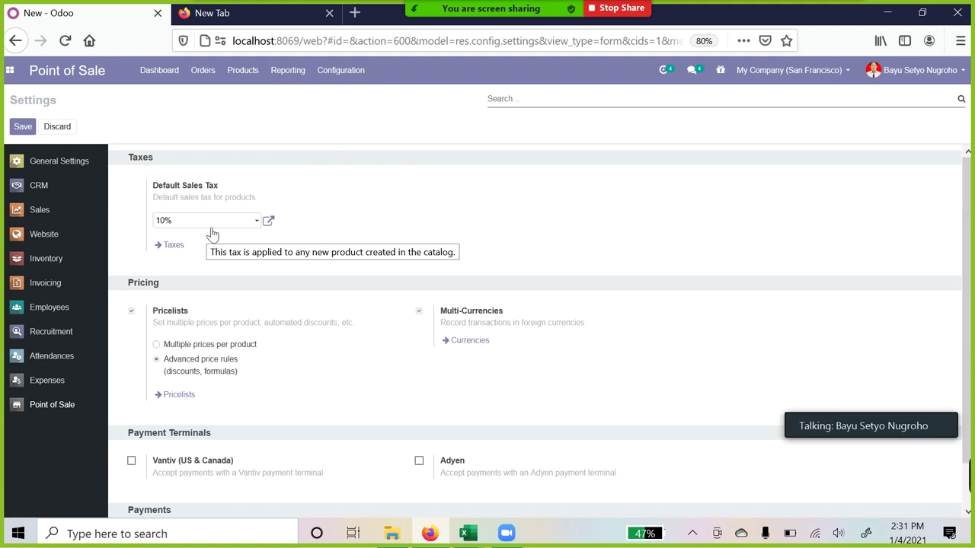
{"action": "left_click", "coordinate": [211, 228]}
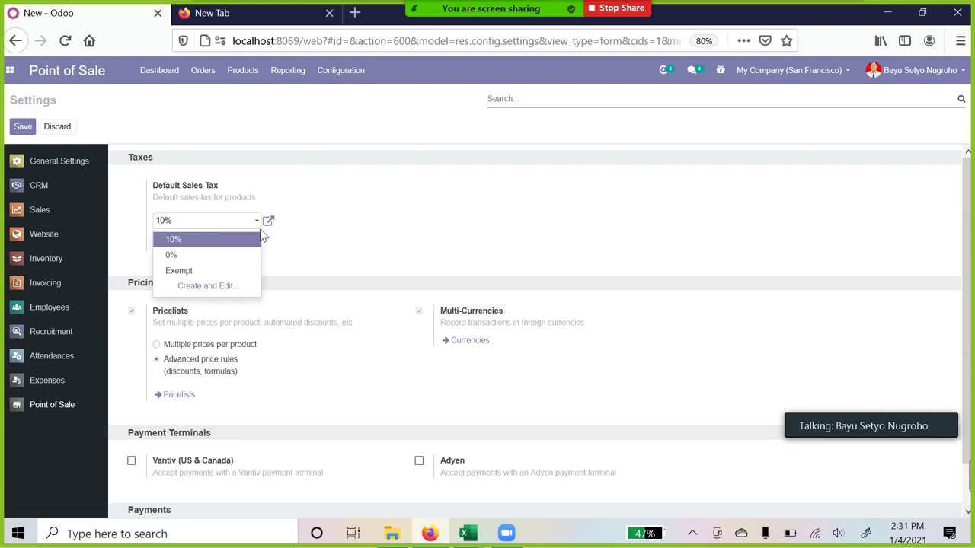
{"action": "left_click", "coordinate": [357, 233]}
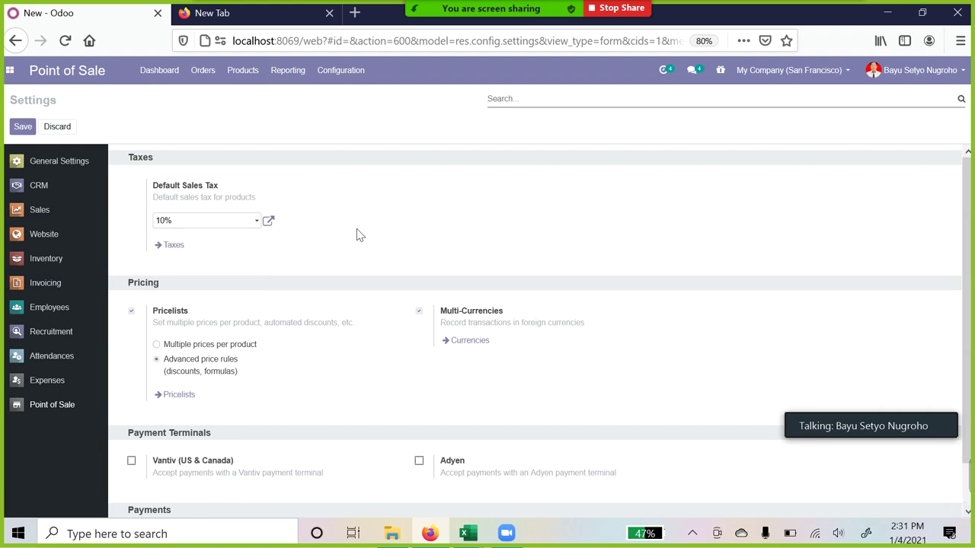
{"action": "left_click", "coordinate": [238, 229]}
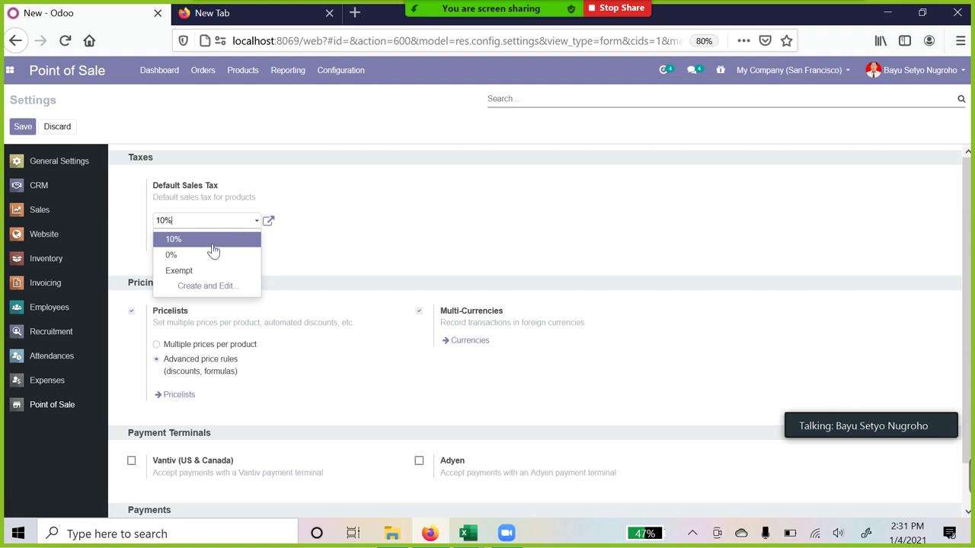
{"action": "left_click", "coordinate": [386, 235]}
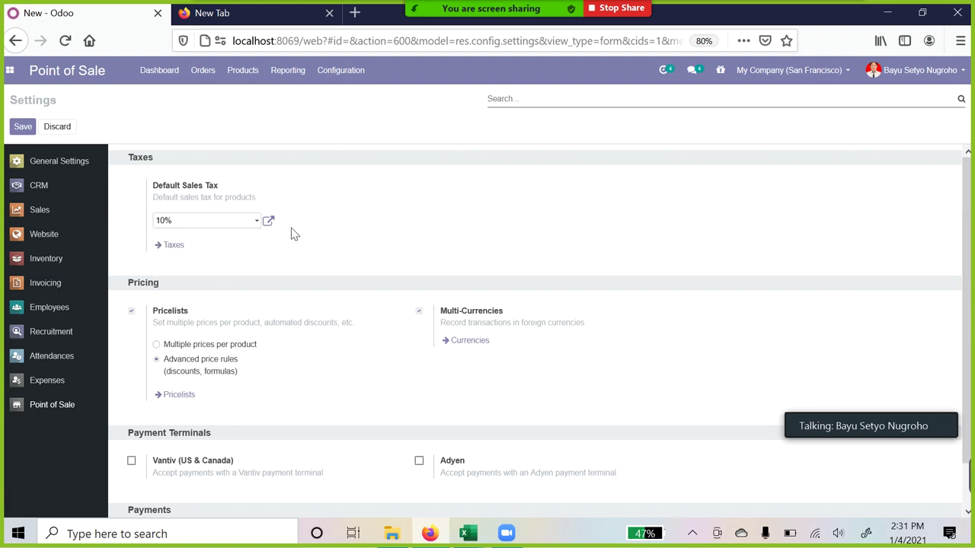
Examine the pricelist, multi-currency, payment terminal and cash rounding options in the Point of Sale settings
{"action": "scroll", "coordinate": [276, 217], "scroll_direction": "down", "scroll_amount": 1}
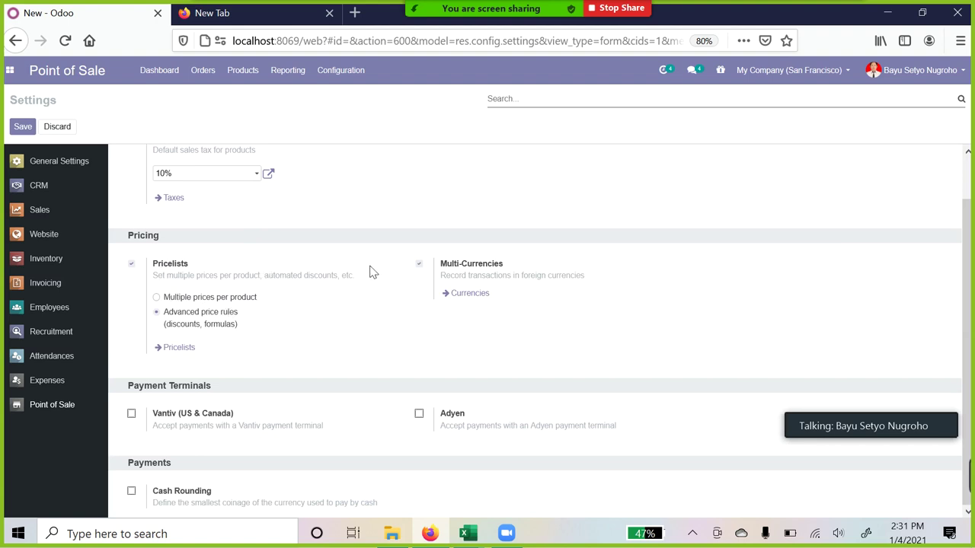
{"action": "mouse_move", "coordinate": [176, 314]}
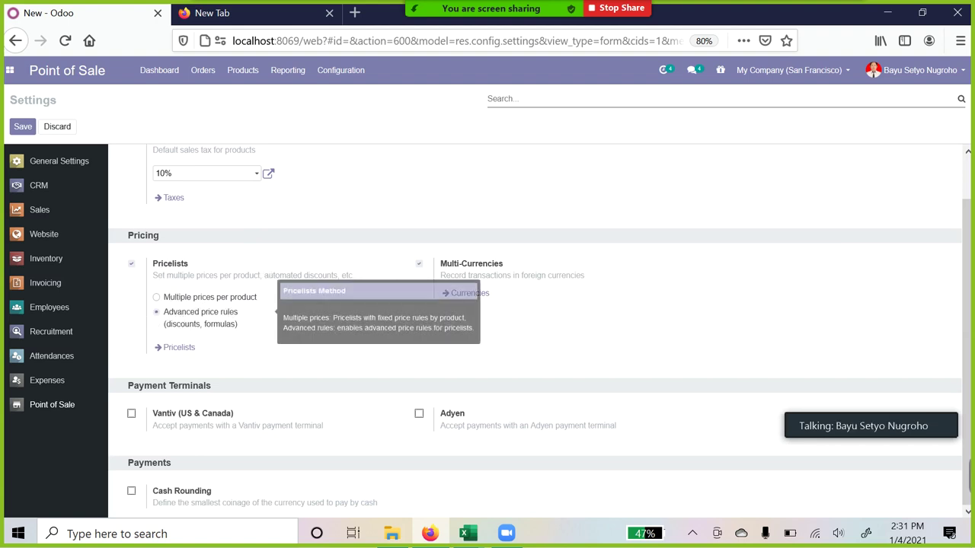
{"action": "scroll", "coordinate": [338, 266], "scroll_direction": "up", "scroll_amount": 1}
{"action": "scroll", "coordinate": [277, 372], "scroll_direction": "down", "scroll_amount": 1}
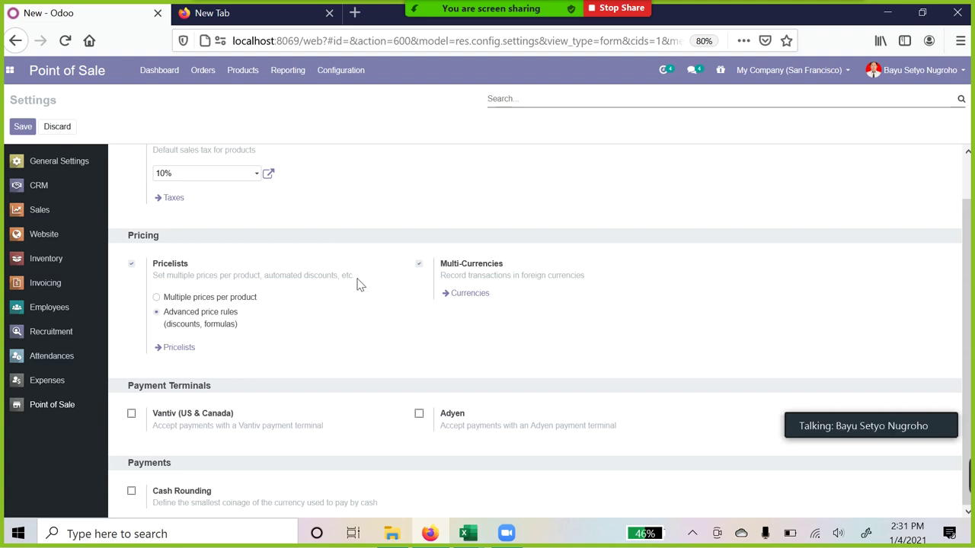
{"action": "scroll", "coordinate": [338, 309], "scroll_direction": "up", "scroll_amount": 1}
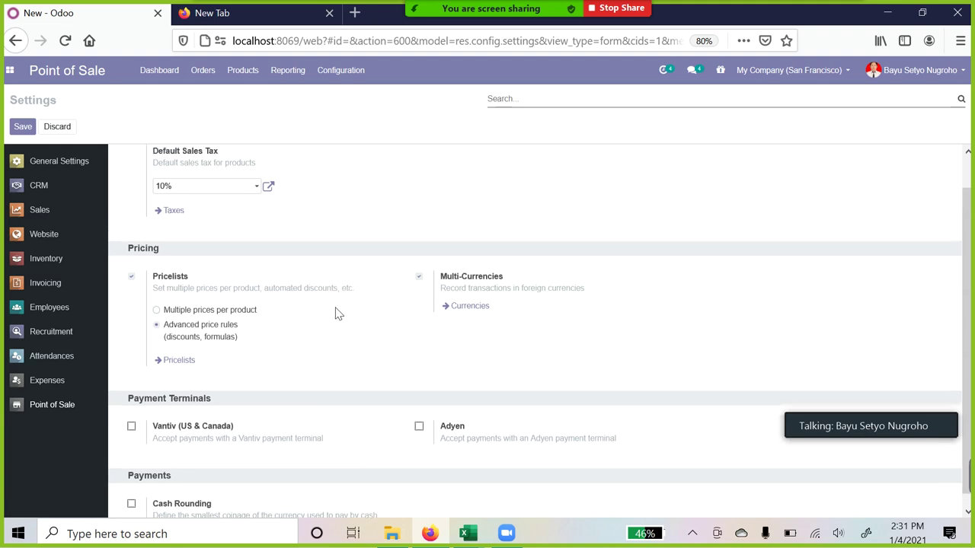
{"action": "scroll", "coordinate": [335, 312], "scroll_direction": "down", "scroll_amount": 1}
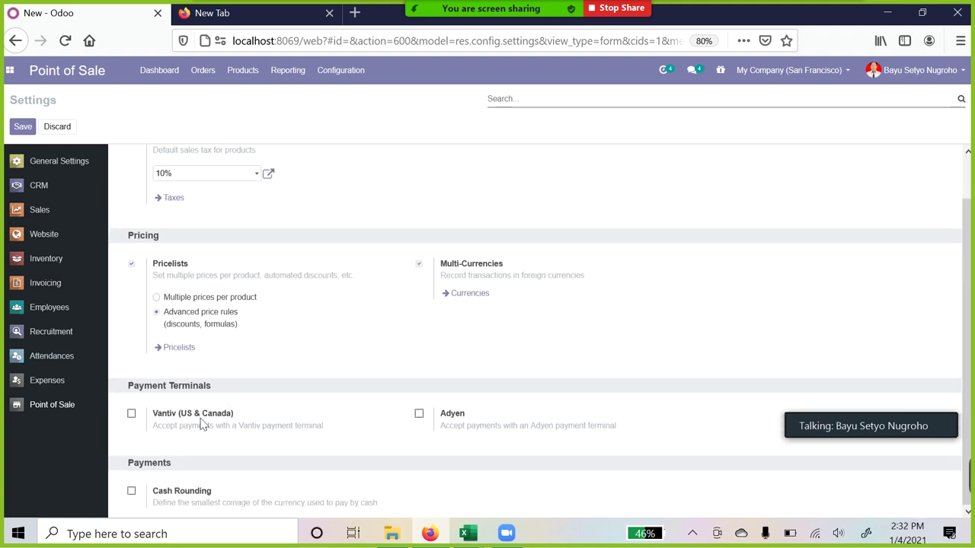
{"action": "scroll", "coordinate": [239, 324], "scroll_direction": "up", "scroll_amount": 1}
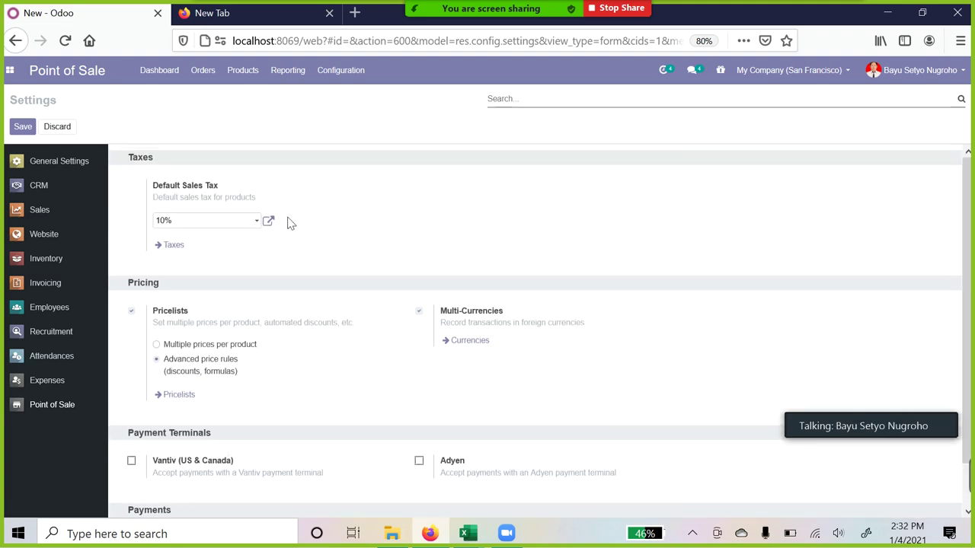
Open the list of configured points of sale, review the KOPI KOPI record, and return to the list
{"action": "left_click", "coordinate": [335, 76]}
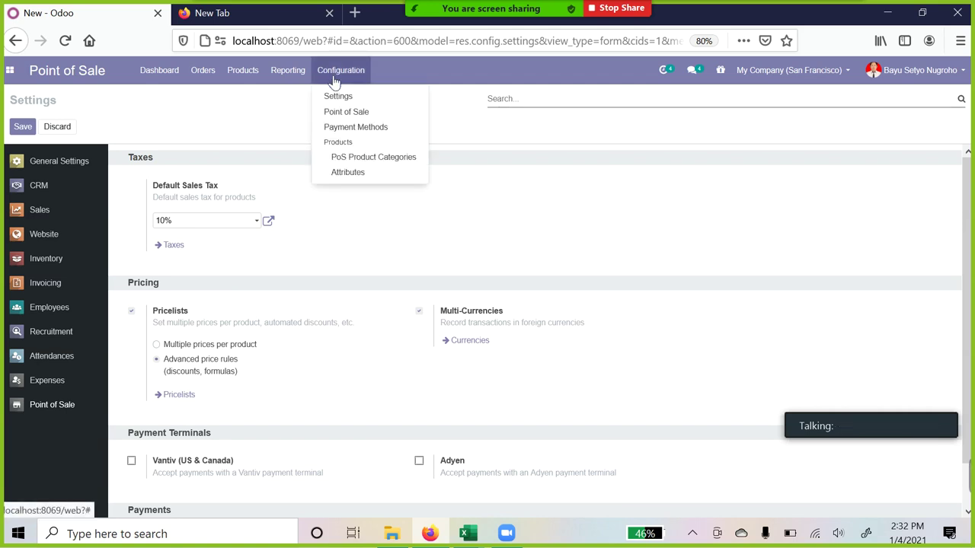
{"action": "left_click", "coordinate": [380, 113]}
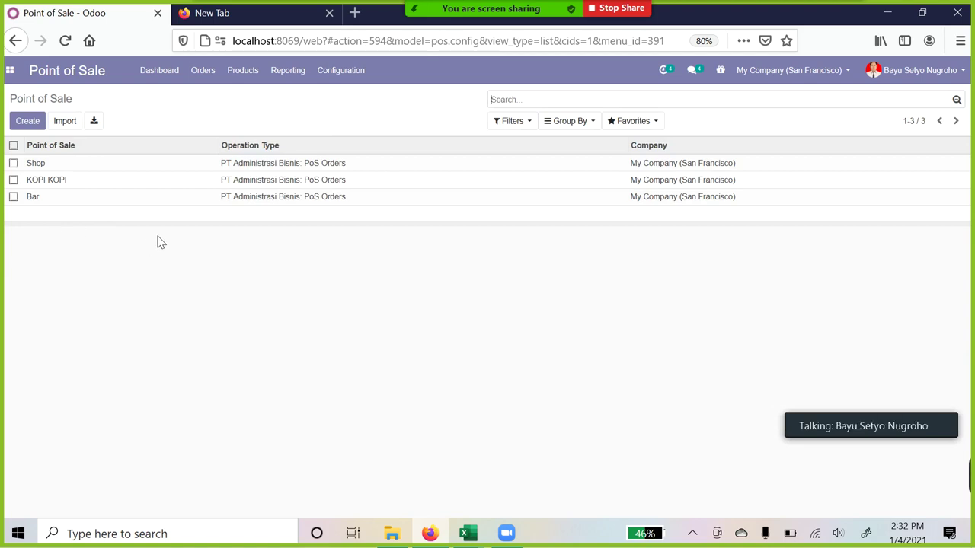
{"action": "left_click", "coordinate": [86, 180]}
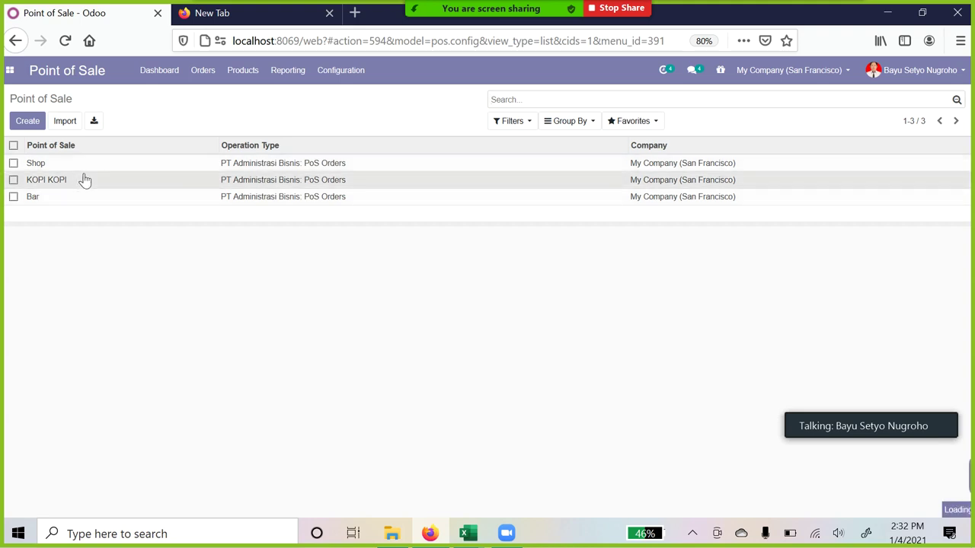
{"action": "scroll", "coordinate": [383, 201], "scroll_direction": "down", "scroll_amount": 5}
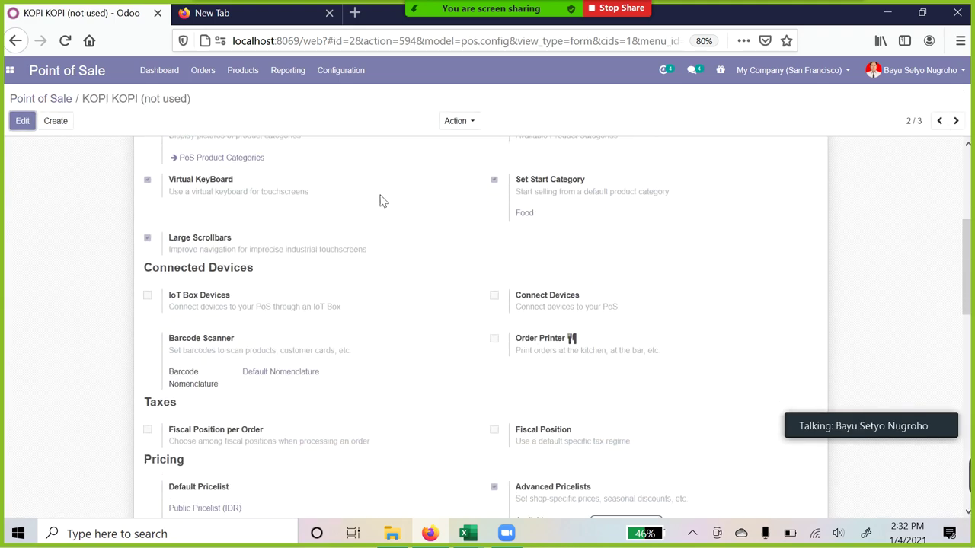
{"action": "scroll", "coordinate": [383, 201], "scroll_direction": "down", "scroll_amount": 4}
{"action": "scroll", "coordinate": [292, 226], "scroll_direction": "up", "scroll_amount": 7}
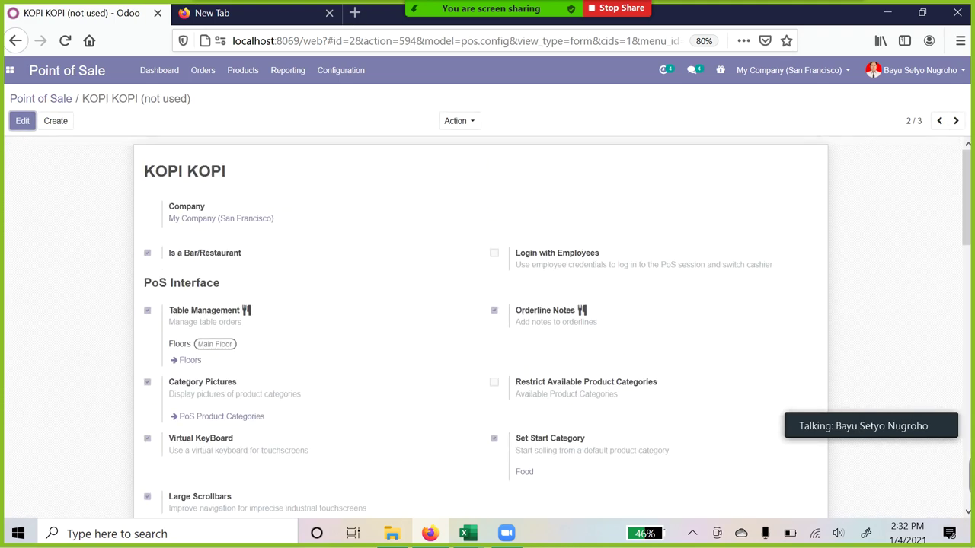
{"action": "left_click", "coordinate": [50, 99]}
View the list of payment methods and the list of PoS product categories
{"action": "left_click", "coordinate": [356, 71]}
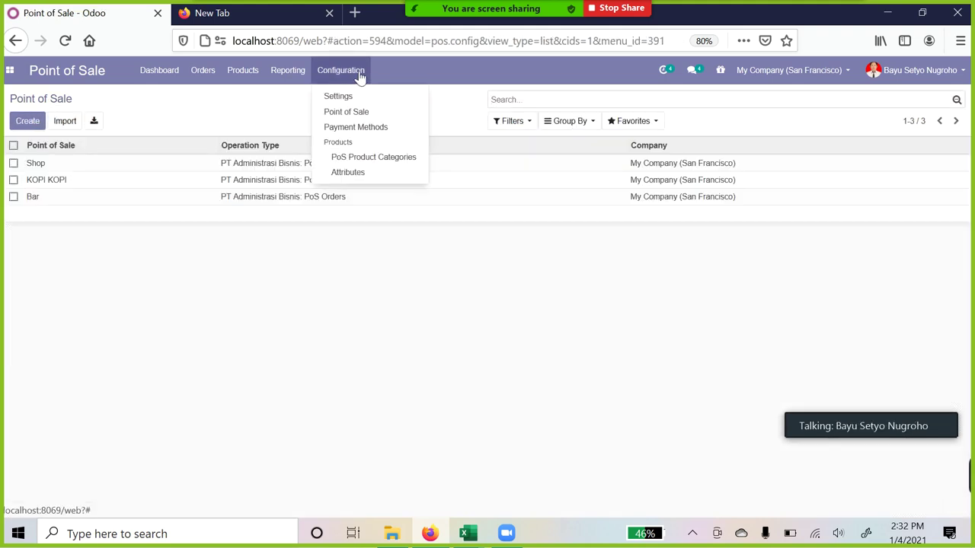
{"action": "left_click", "coordinate": [360, 129]}
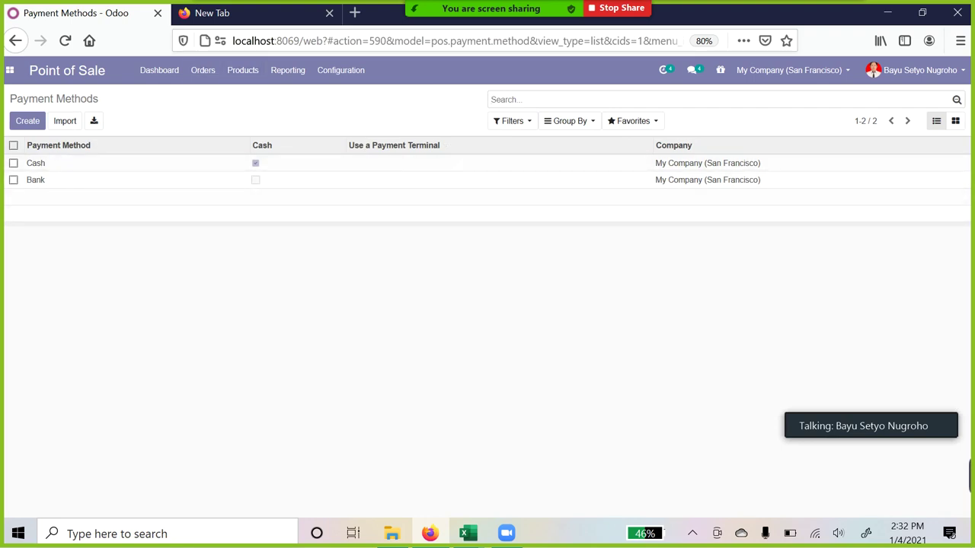
{"action": "left_click", "coordinate": [354, 80]}
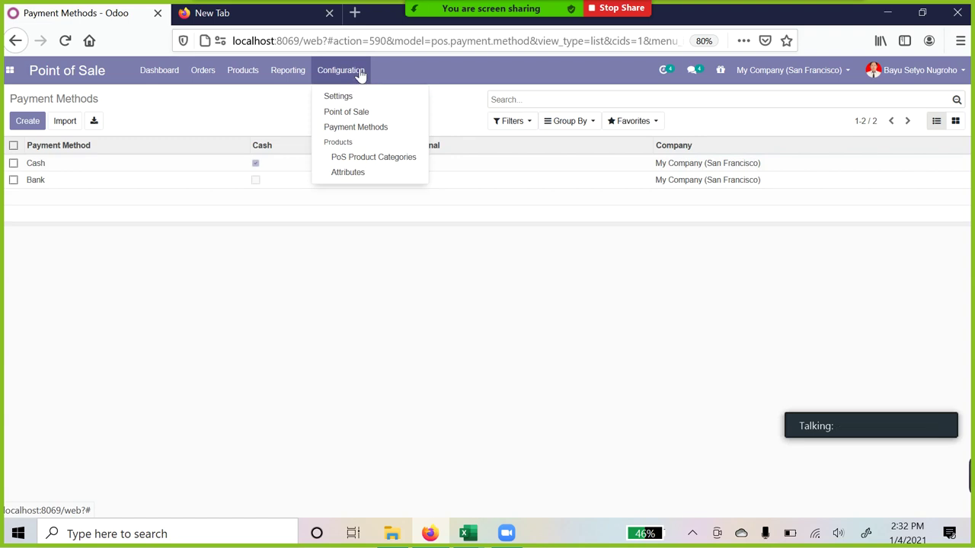
{"action": "left_click", "coordinate": [367, 160]}
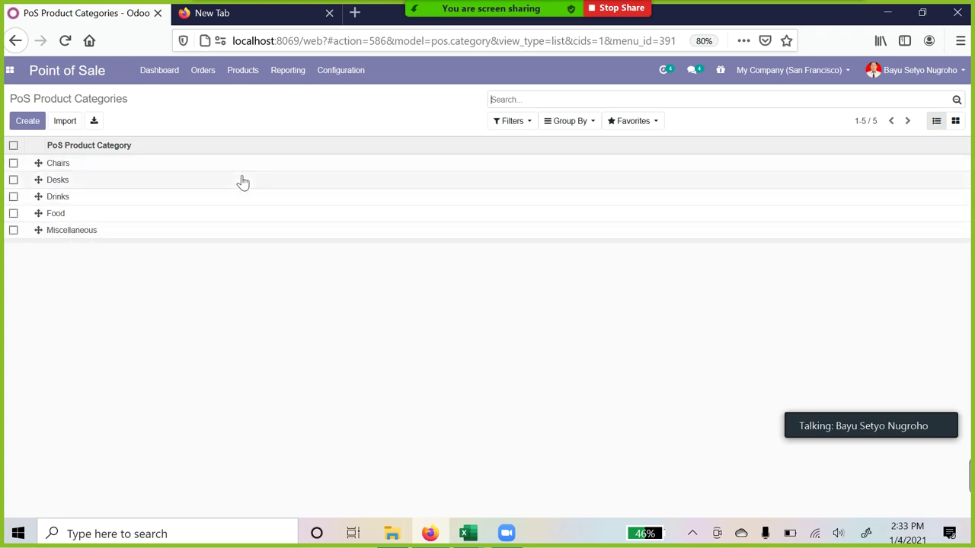
View the list of product attributes and return to the Point of Sale dashboard
{"action": "left_click", "coordinate": [357, 80]}
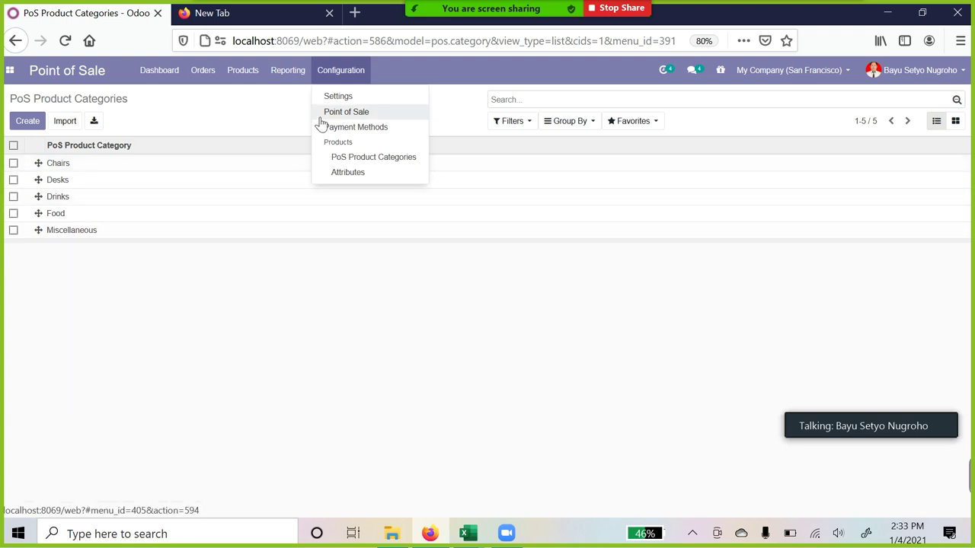
{"action": "left_click", "coordinate": [346, 174]}
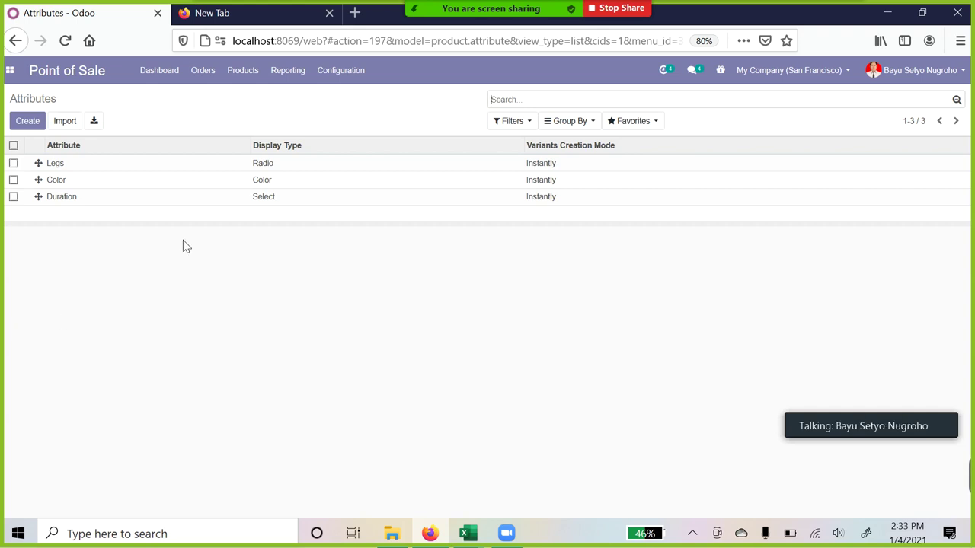
{"action": "left_click", "coordinate": [341, 71]}
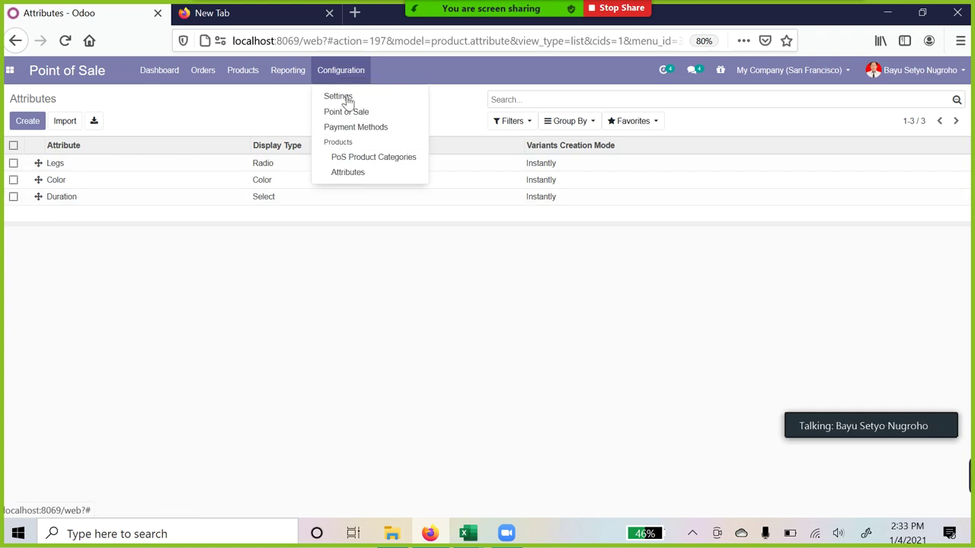
{"action": "left_click", "coordinate": [169, 76]}
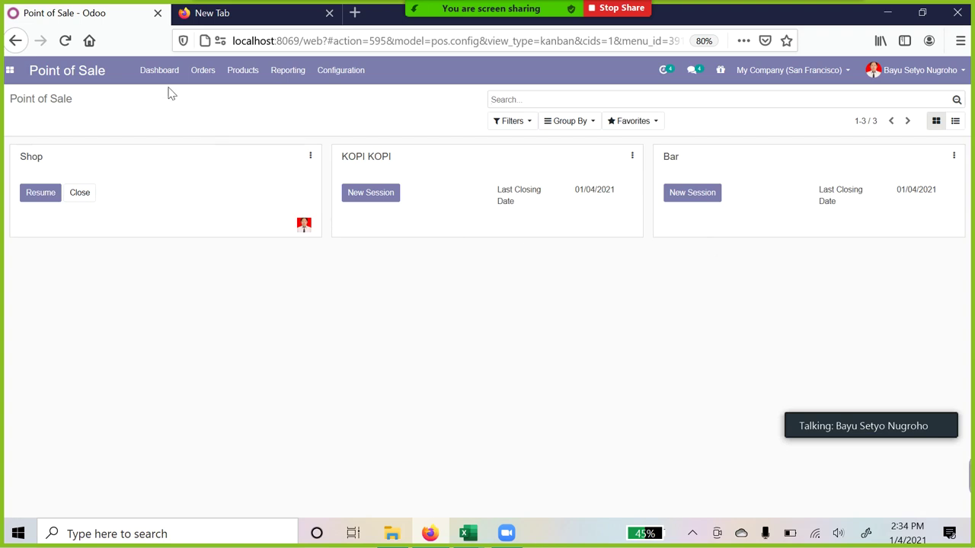
View the list of point of sale orders and the list of sessions
{"action": "left_click", "coordinate": [242, 70]}
{"action": "mouse_move", "coordinate": [205, 71]}
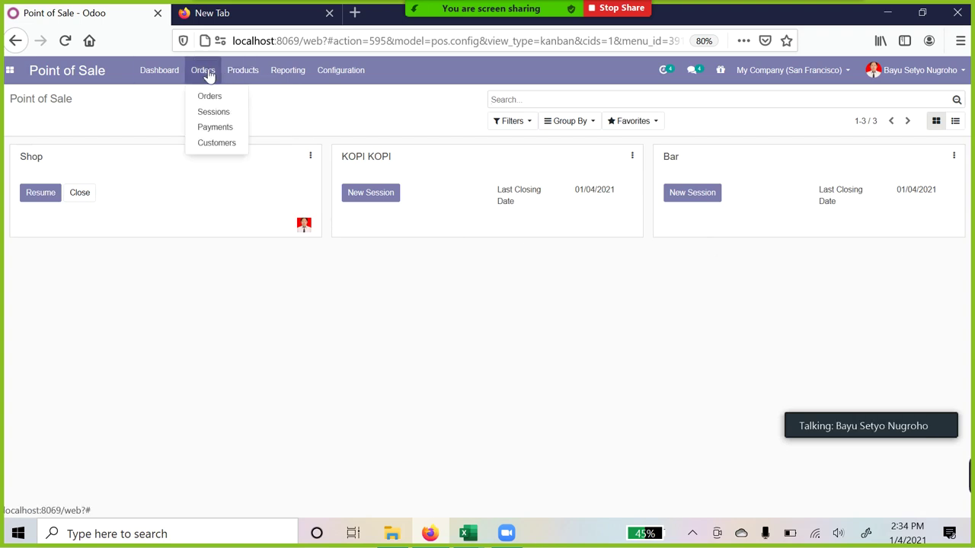
{"action": "left_click", "coordinate": [209, 97]}
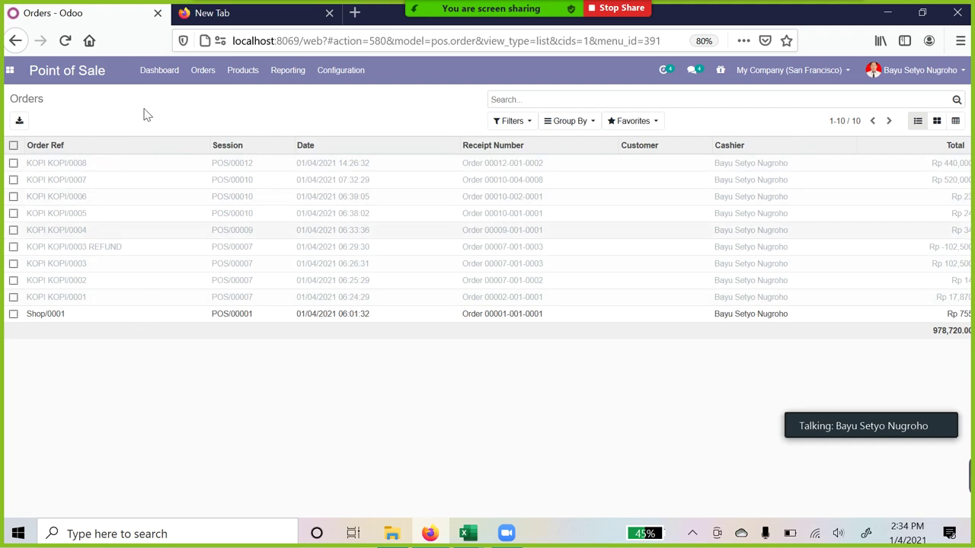
{"action": "left_click", "coordinate": [206, 76]}
{"action": "left_click", "coordinate": [211, 112]}
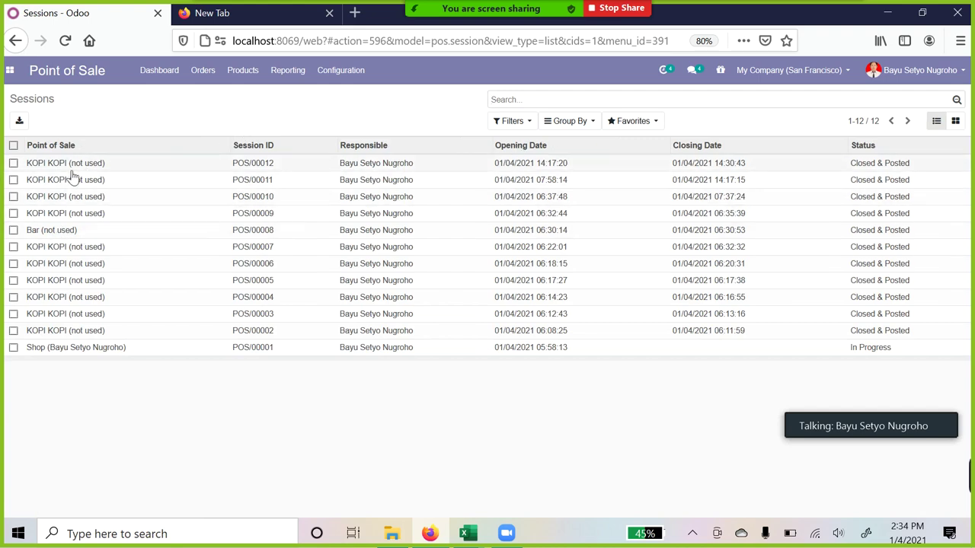
Open the list of point of sale payments grouped by payment method
{"action": "left_click", "coordinate": [216, 73]}
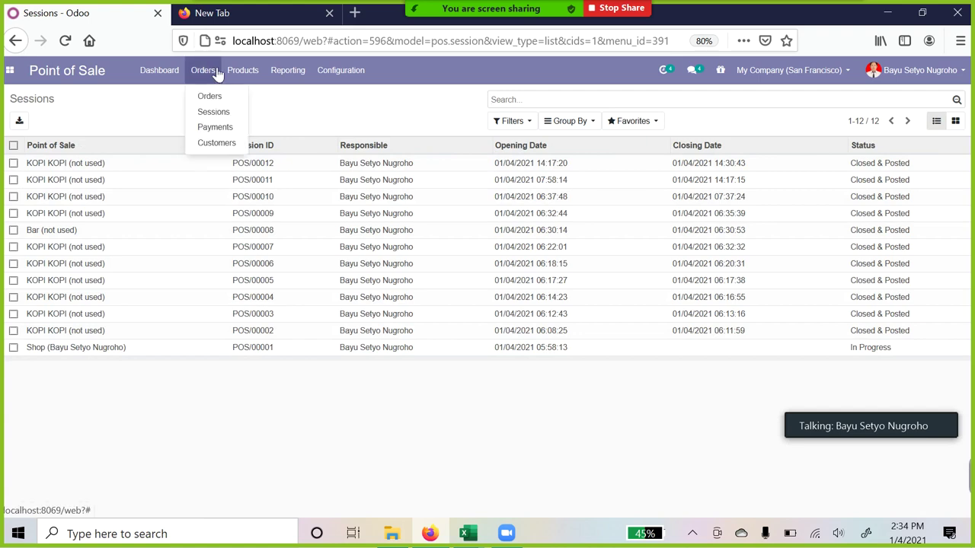
{"action": "left_click", "coordinate": [169, 431]}
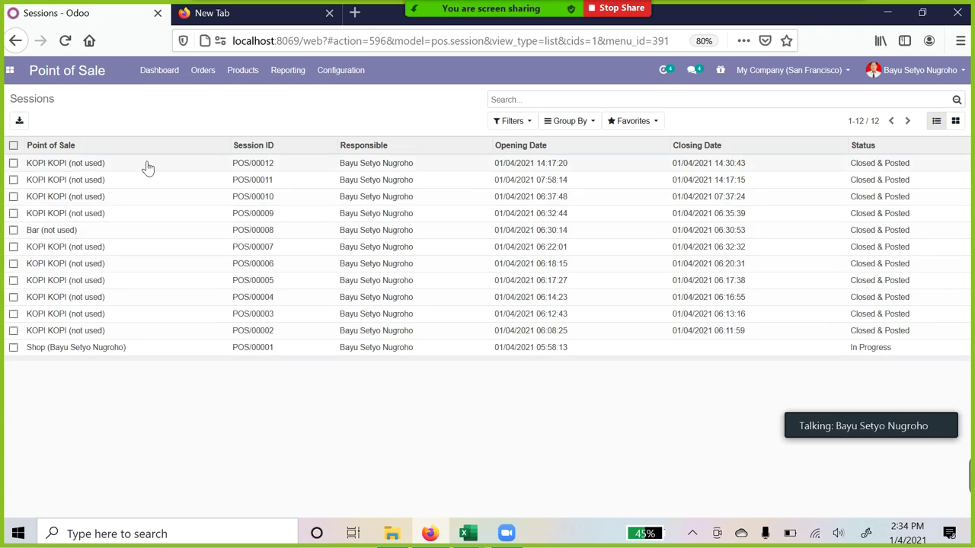
{"action": "left_click", "coordinate": [213, 75]}
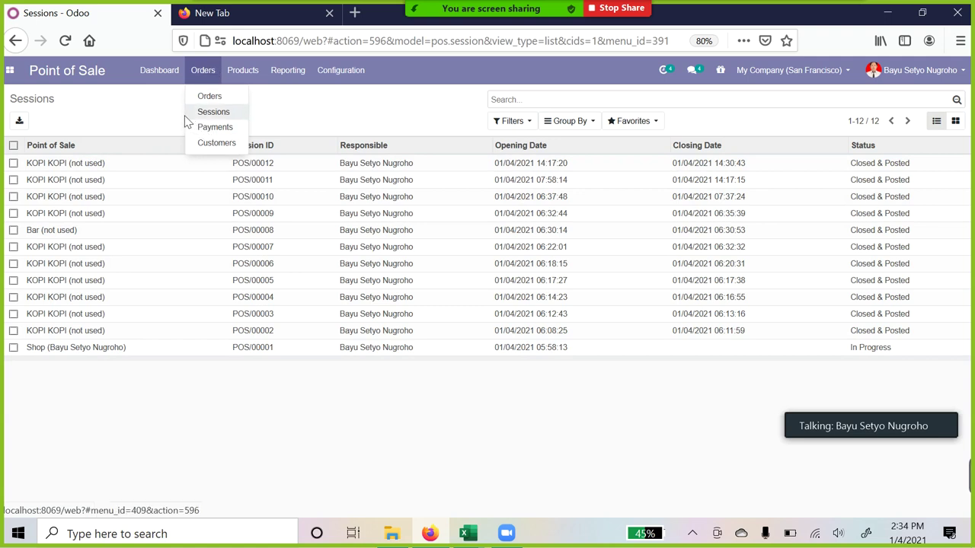
{"action": "left_click", "coordinate": [216, 130]}
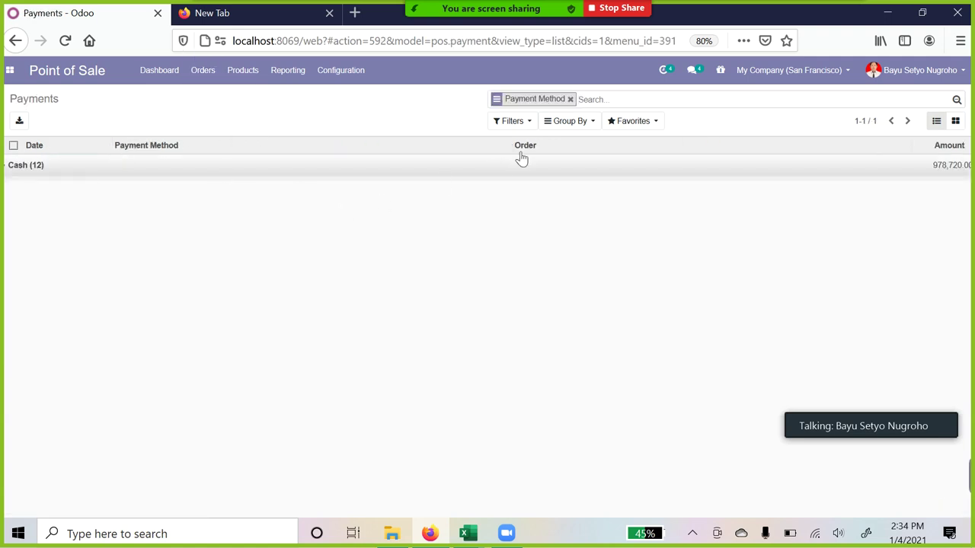
Expand the Cash group in the payments list, and view the Point of Sale customers
{"action": "left_click", "coordinate": [13, 171]}
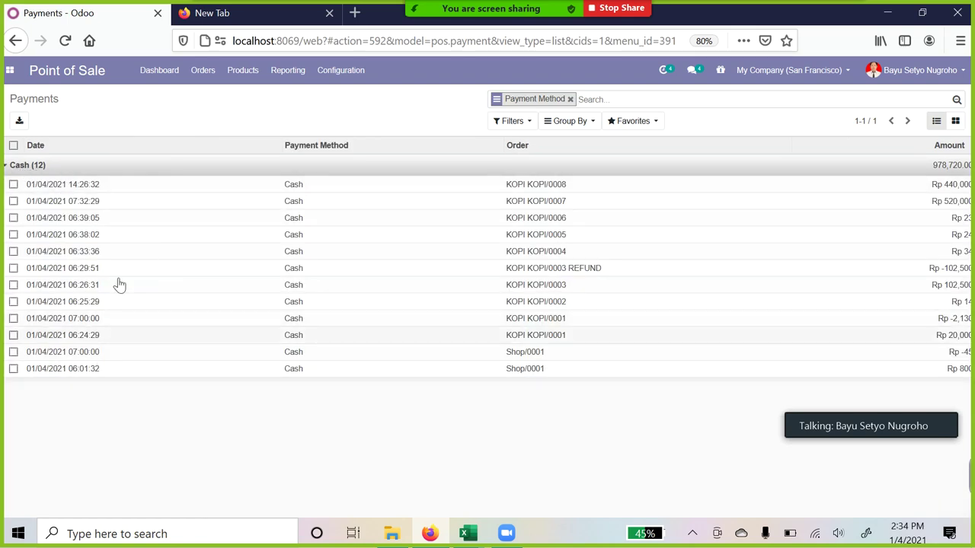
{"action": "left_click", "coordinate": [205, 76]}
{"action": "left_click", "coordinate": [219, 147]}
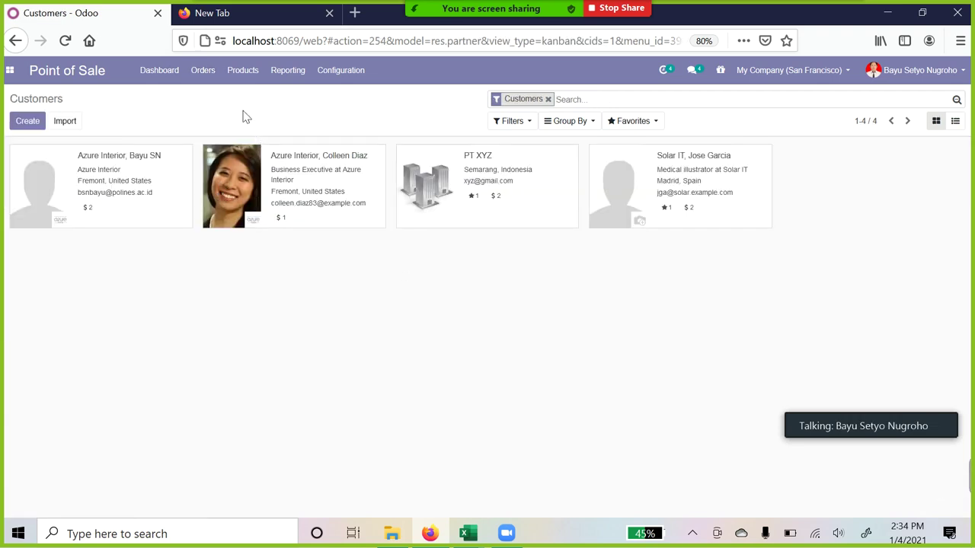
View the catalogue of products available in the Point of Sale
{"action": "left_click", "coordinate": [215, 82]}
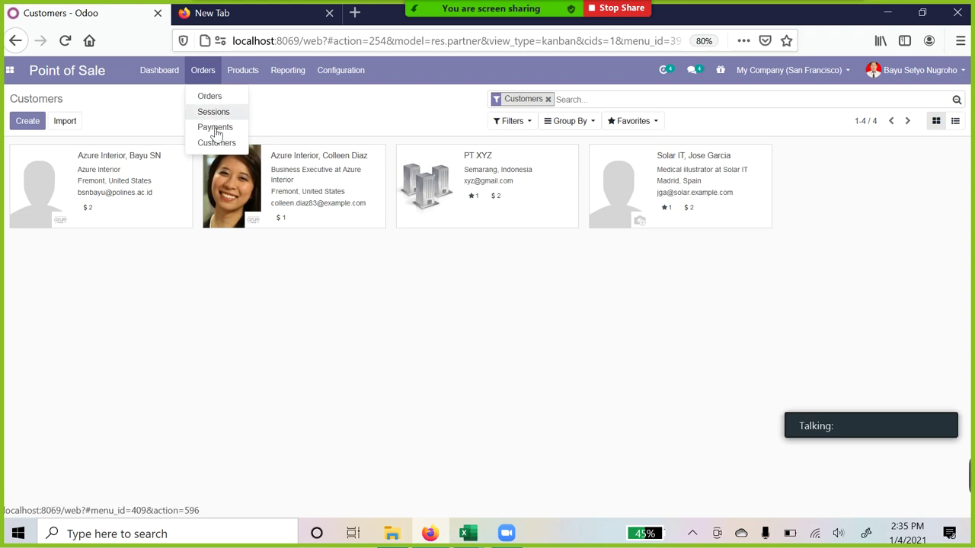
{"action": "left_click", "coordinate": [232, 82]}
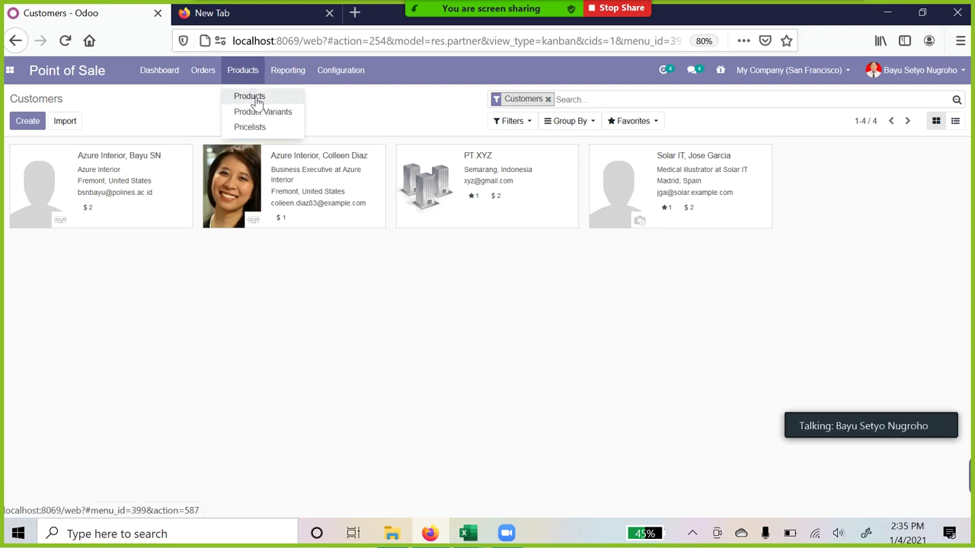
{"action": "left_click", "coordinate": [249, 96]}
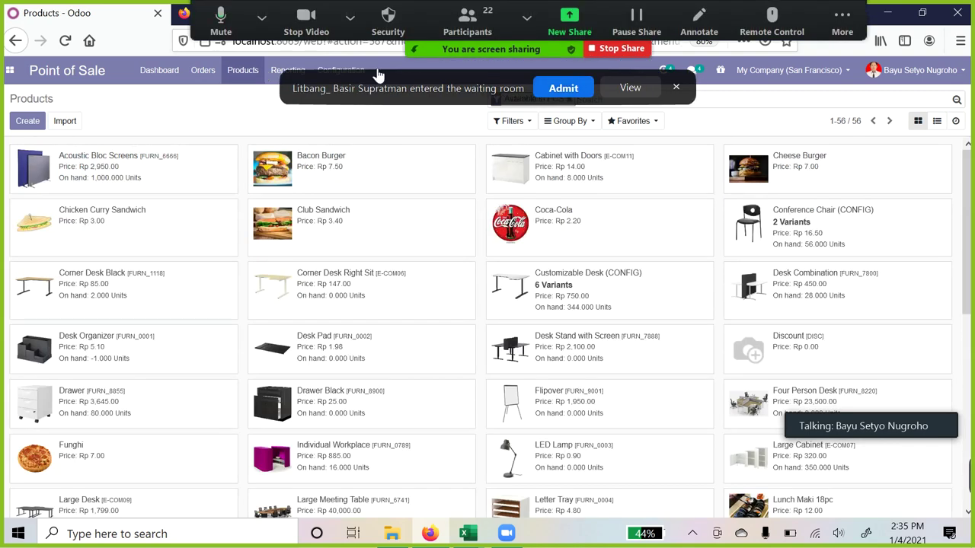
{"action": "left_click", "coordinate": [251, 75]}
{"action": "left_click", "coordinate": [251, 75]}
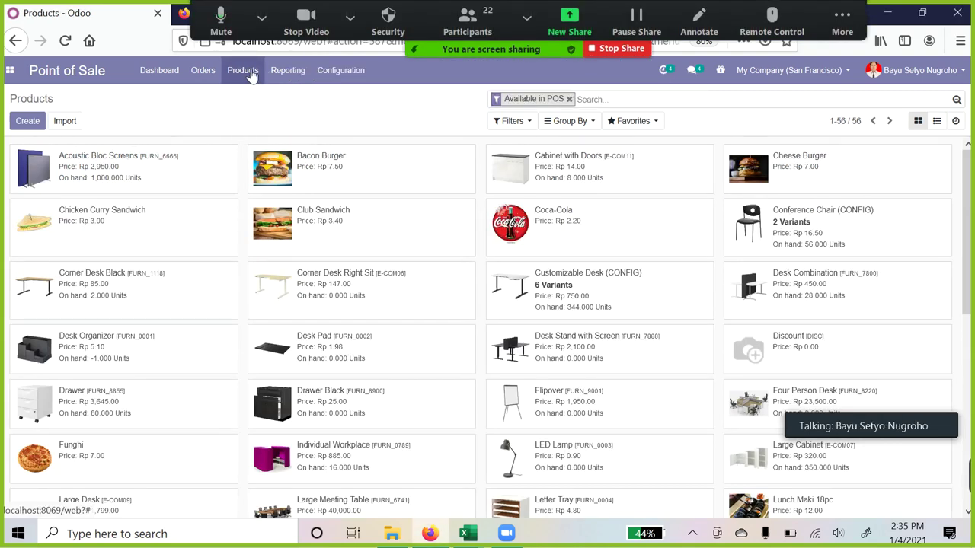
{"action": "left_click", "coordinate": [251, 75]}
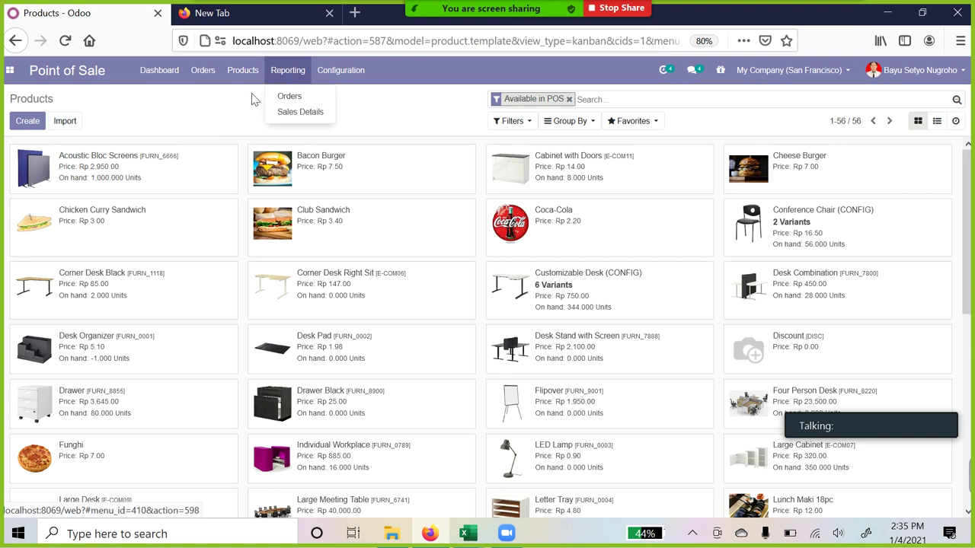
Open the Orders Analysis report and check which filters it offers
{"action": "mouse_move", "coordinate": [296, 81]}
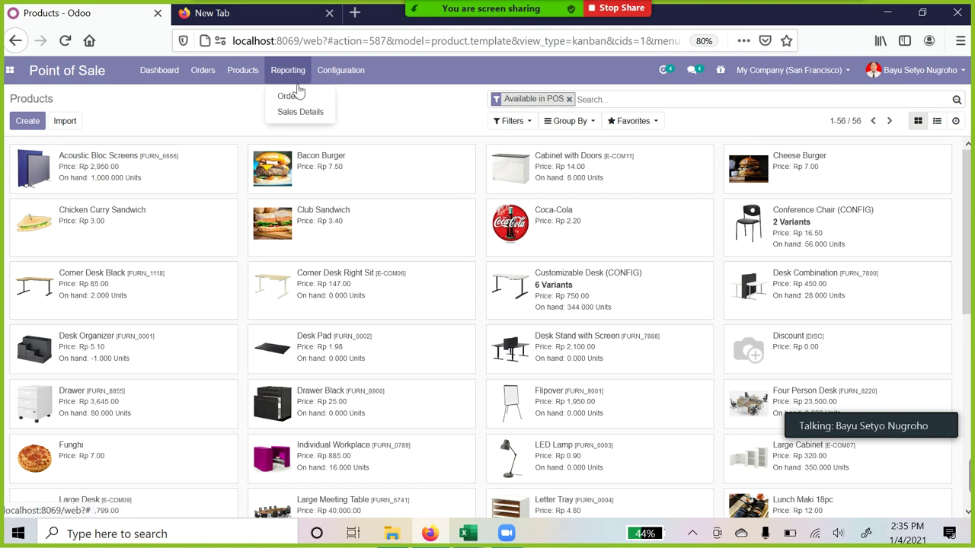
{"action": "left_click", "coordinate": [294, 95]}
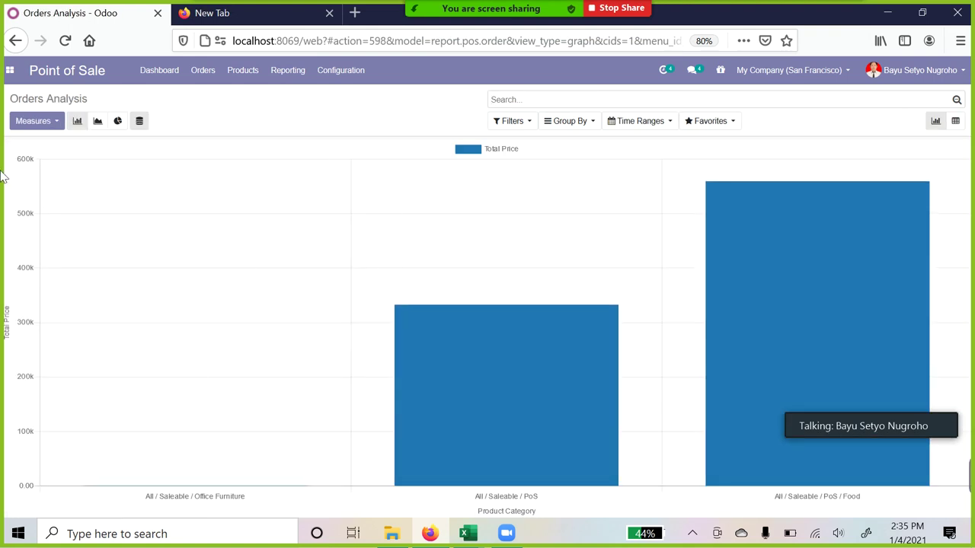
{"action": "left_click", "coordinate": [526, 121]}
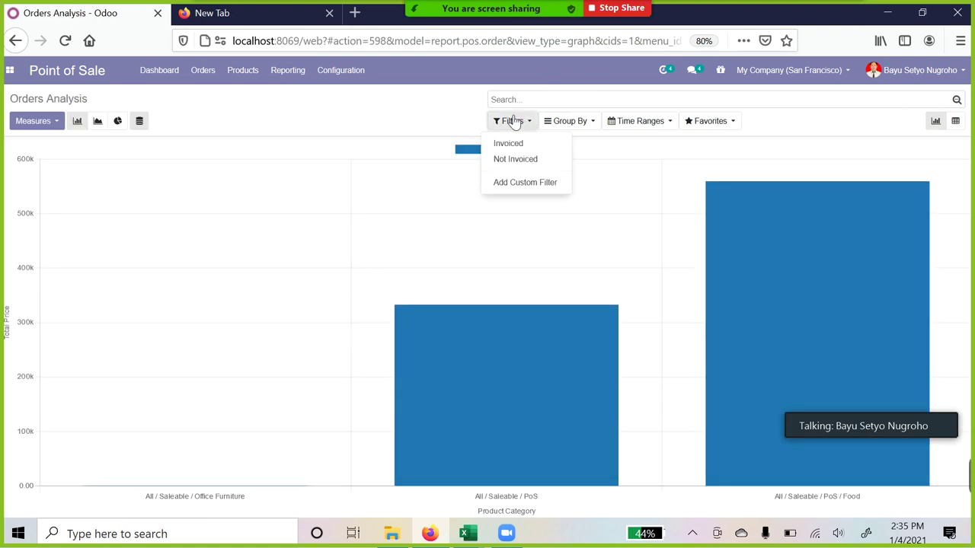
{"action": "left_click", "coordinate": [451, 116]}
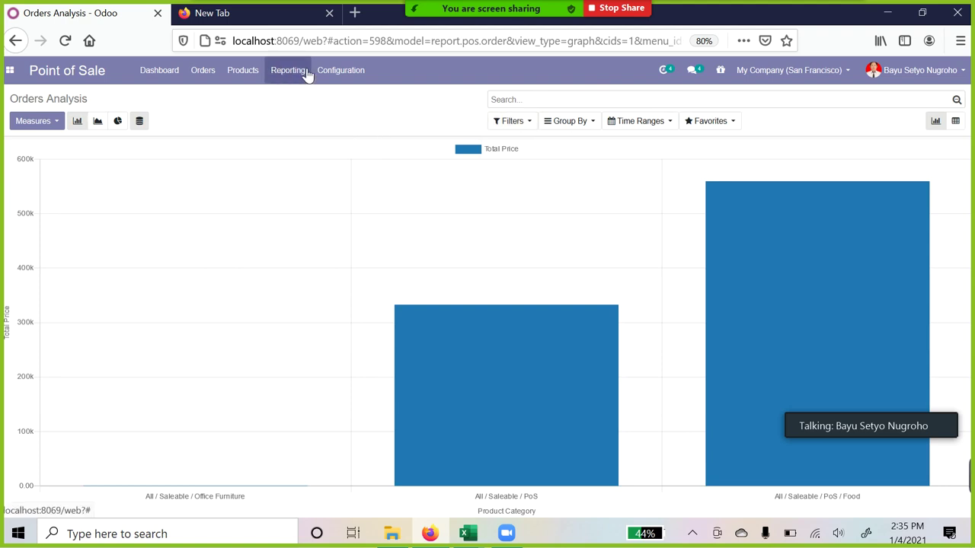
Open the KOPI KOPI point of sale configuration record for editing
{"action": "left_click", "coordinate": [345, 76]}
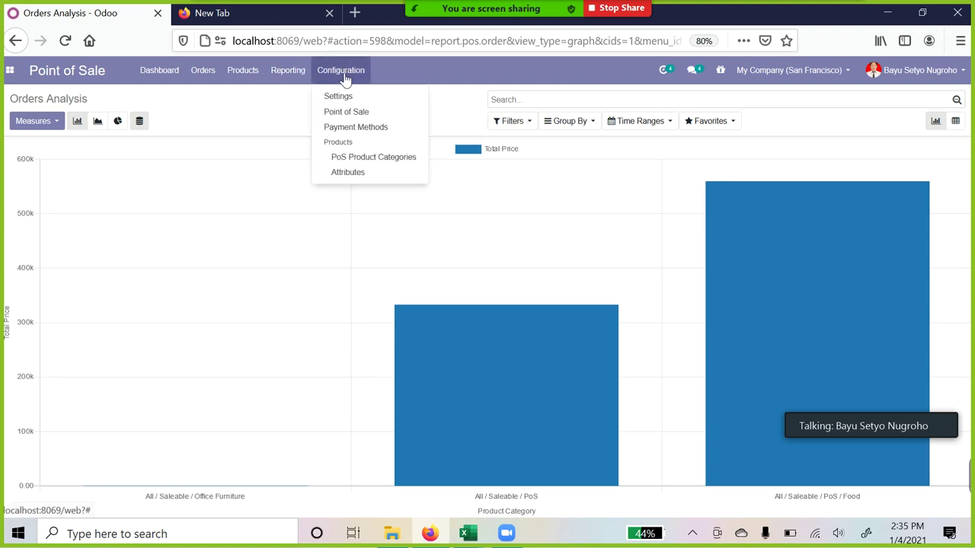
{"action": "left_click", "coordinate": [621, 316]}
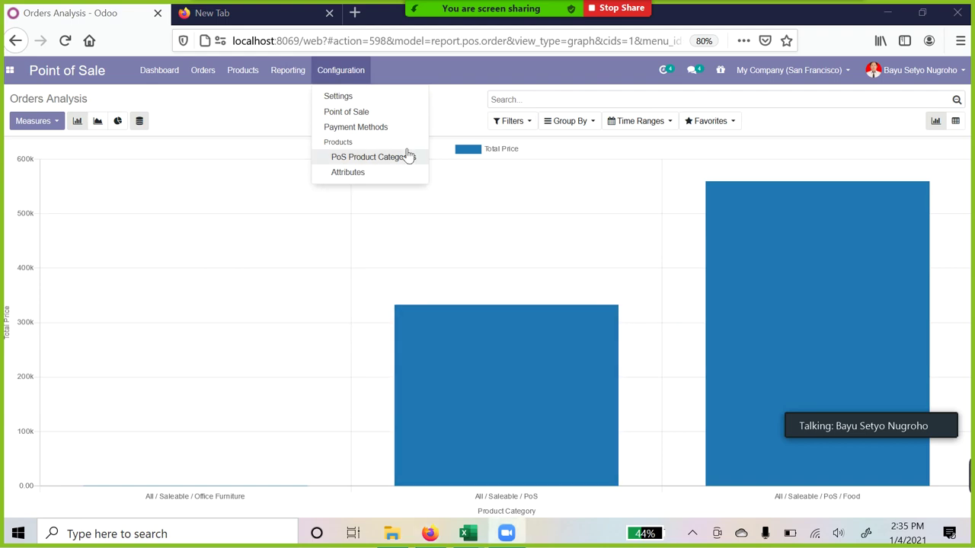
{"action": "left_click", "coordinate": [363, 113]}
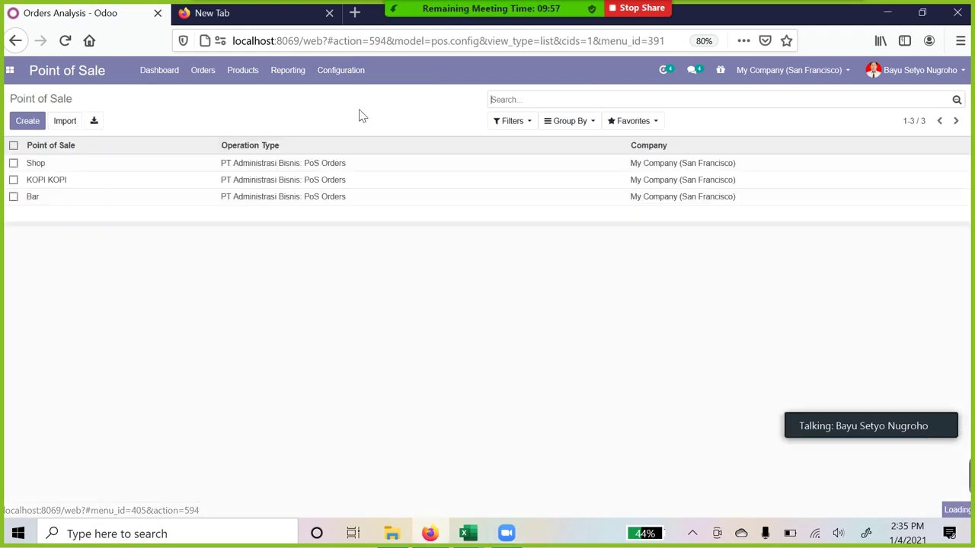
{"action": "left_click", "coordinate": [46, 180]}
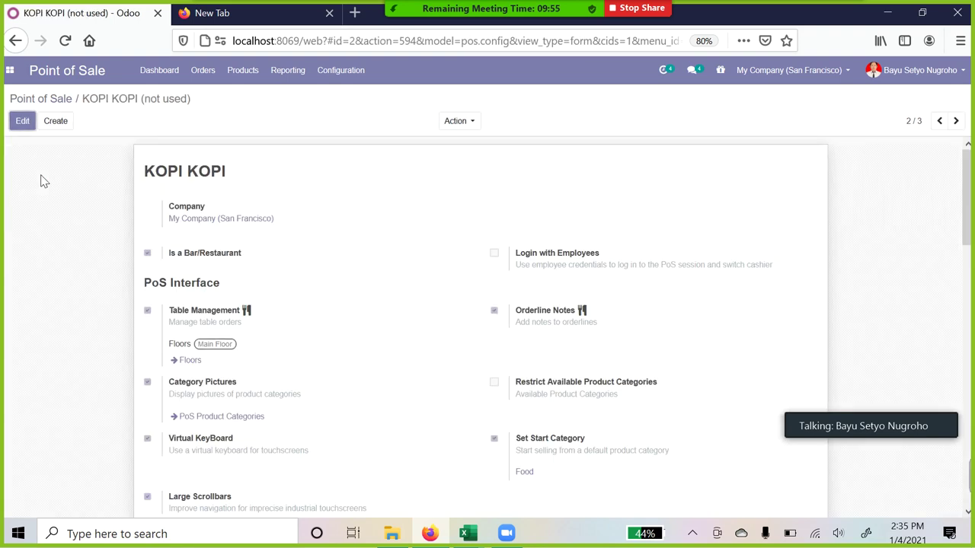
{"action": "left_click", "coordinate": [25, 123]}
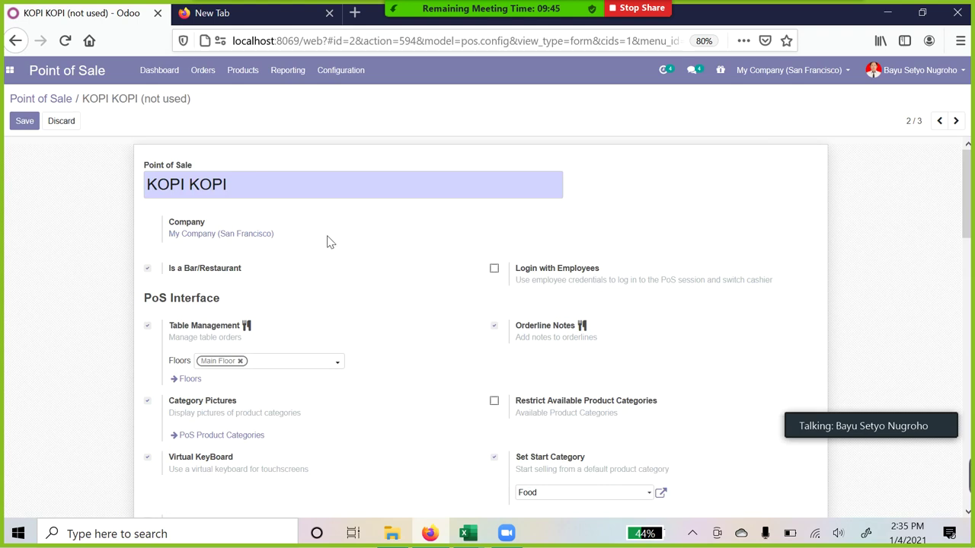
Examine KOPI KOPI's name, company and Bar/Restaurant option, along with the PoS Interface settings such as table management, floors and category pictures
{"action": "scroll", "coordinate": [303, 241], "scroll_direction": "down", "scroll_amount": 1}
{"action": "scroll", "coordinate": [293, 229], "scroll_direction": "up", "scroll_amount": 1}
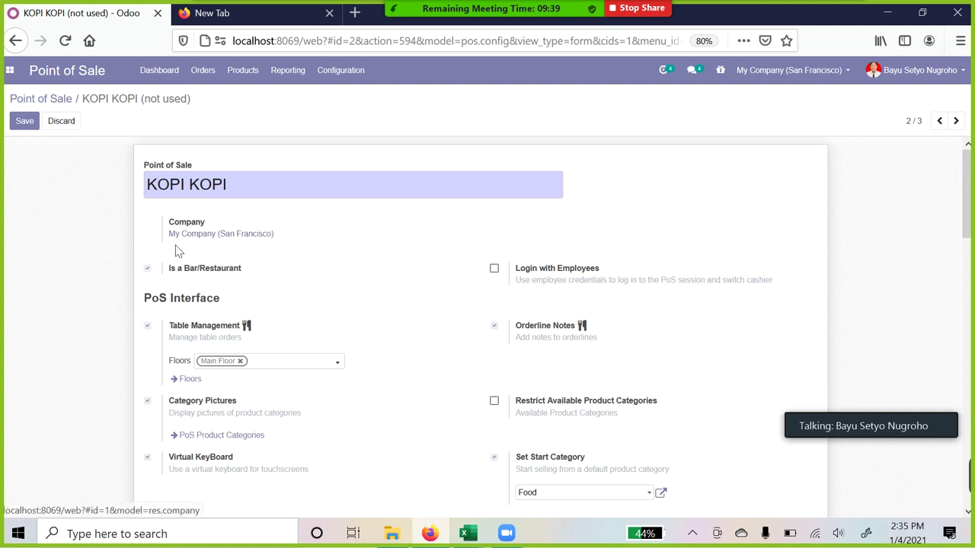
{"action": "left_click_drag", "start_coordinate": [227, 185], "coordinate": [133, 194]}
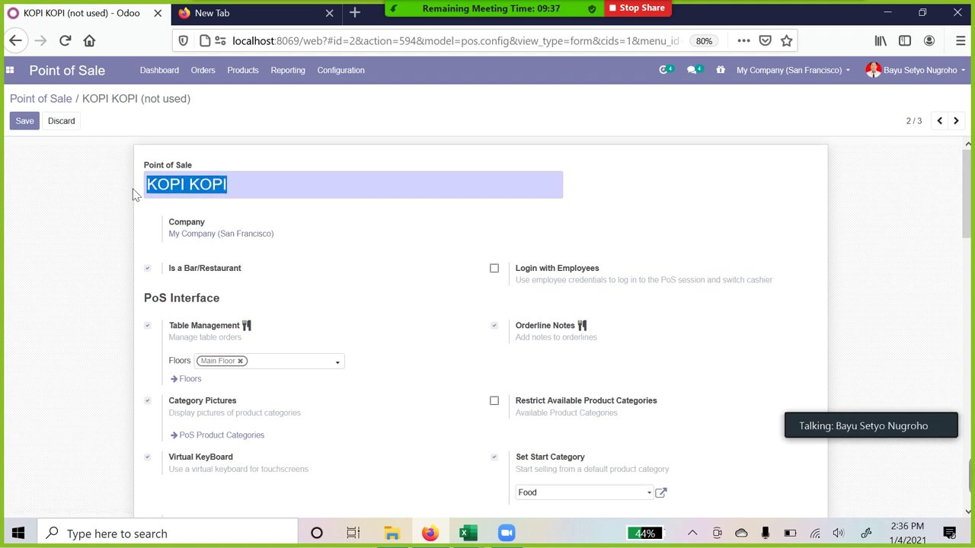
{"action": "left_click", "coordinate": [227, 184]}
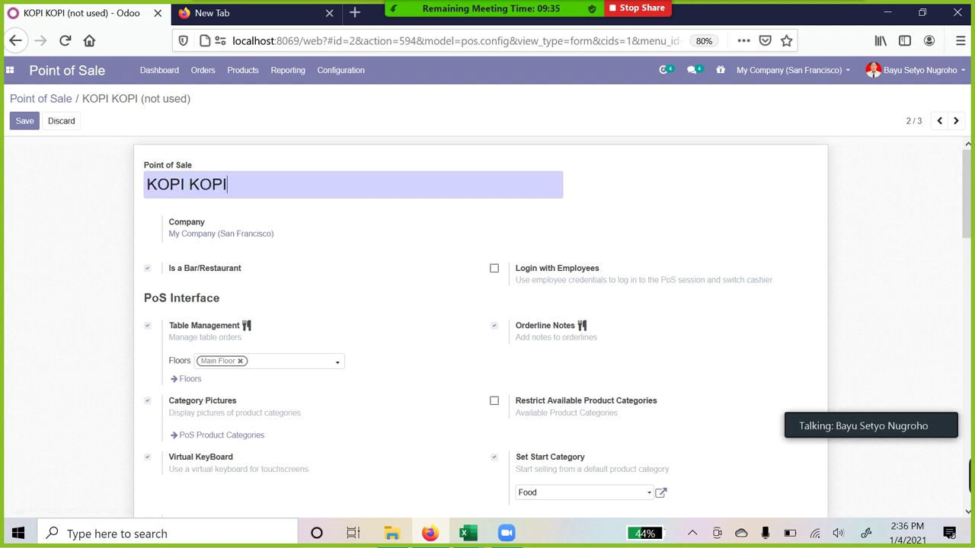
{"action": "left_click_drag", "start_coordinate": [227, 184], "coordinate": [144, 185]}
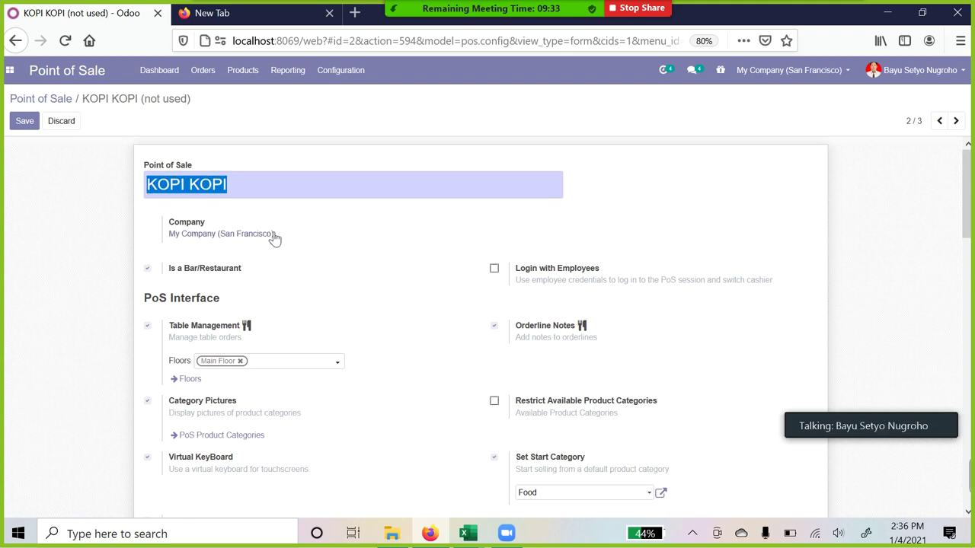
{"action": "key", "text": "End"}
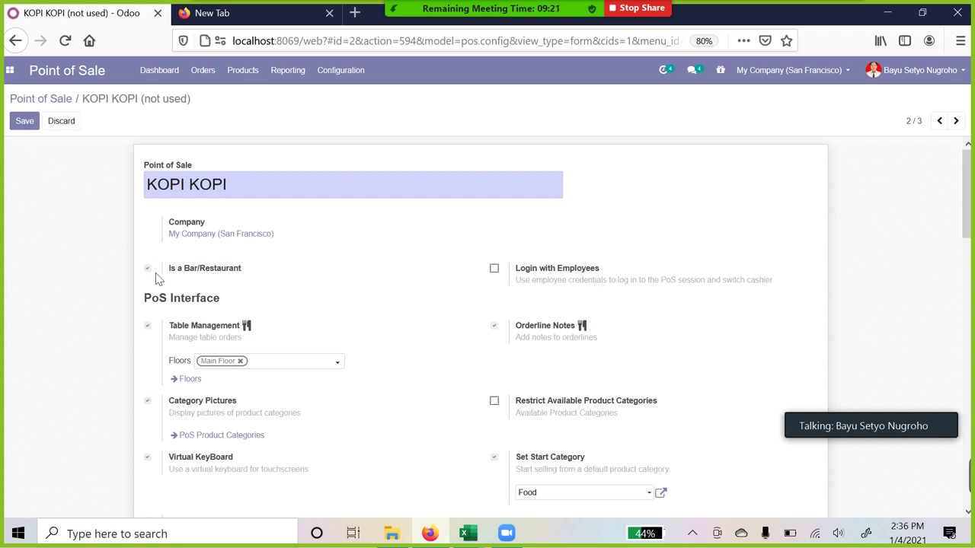
{"action": "scroll", "coordinate": [182, 287], "scroll_direction": "down", "scroll_amount": 1}
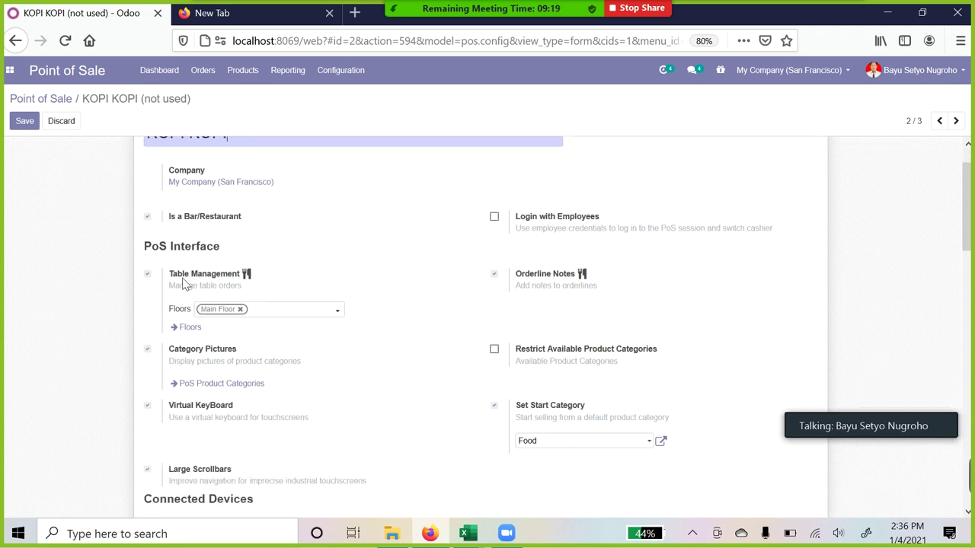
{"action": "scroll", "coordinate": [187, 311], "scroll_direction": "down", "scroll_amount": 1}
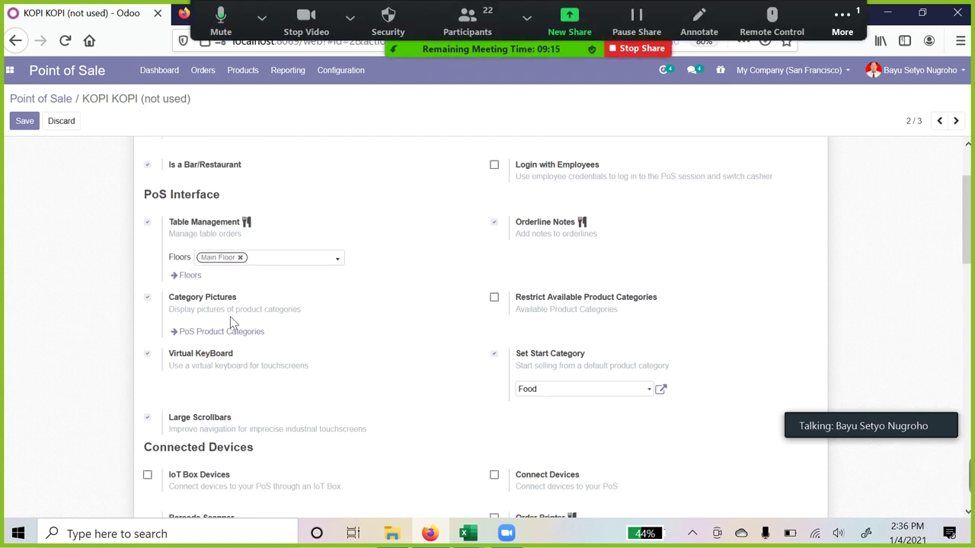
{"action": "scroll", "coordinate": [191, 237], "scroll_direction": "up", "scroll_amount": 2}
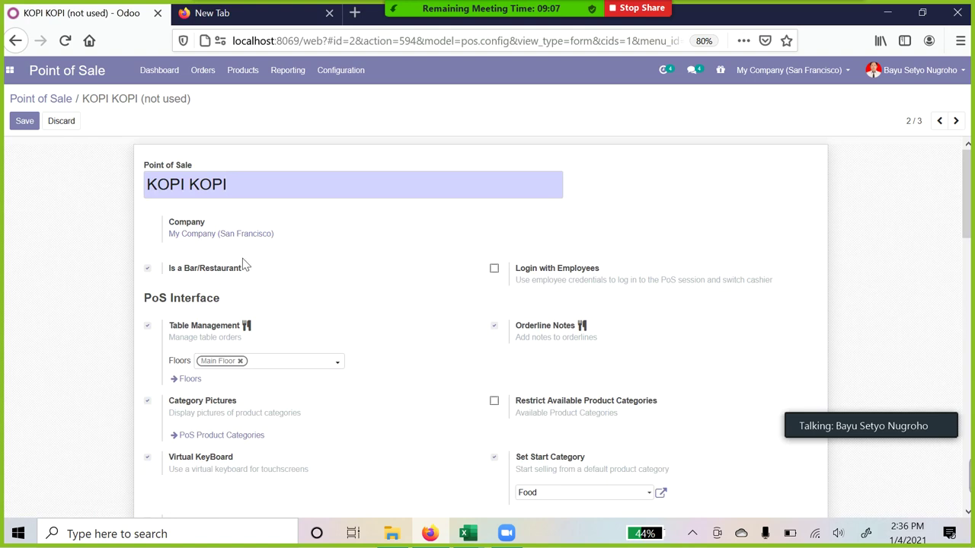
{"action": "scroll", "coordinate": [246, 264], "scroll_direction": "down", "scroll_amount": 1}
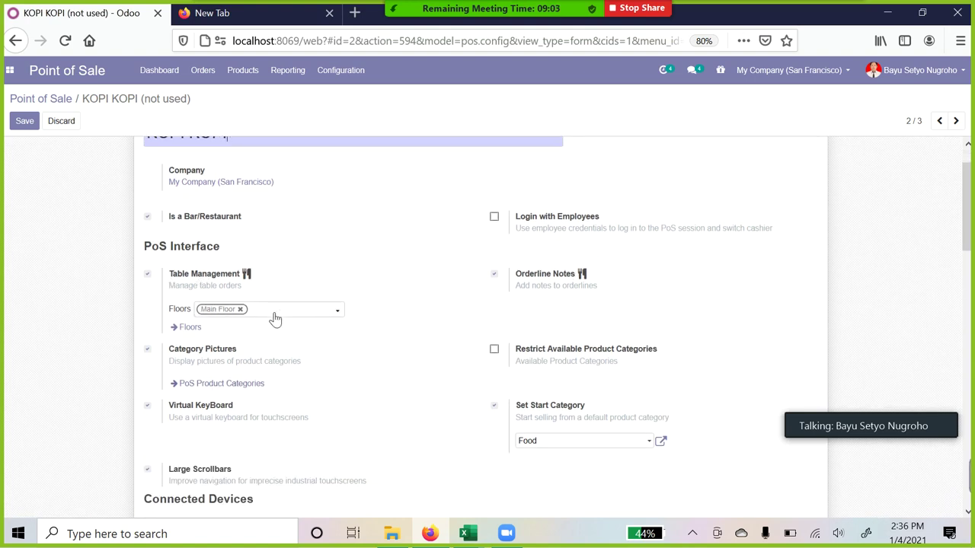
{"action": "scroll", "coordinate": [183, 283], "scroll_direction": "up", "scroll_amount": 1}
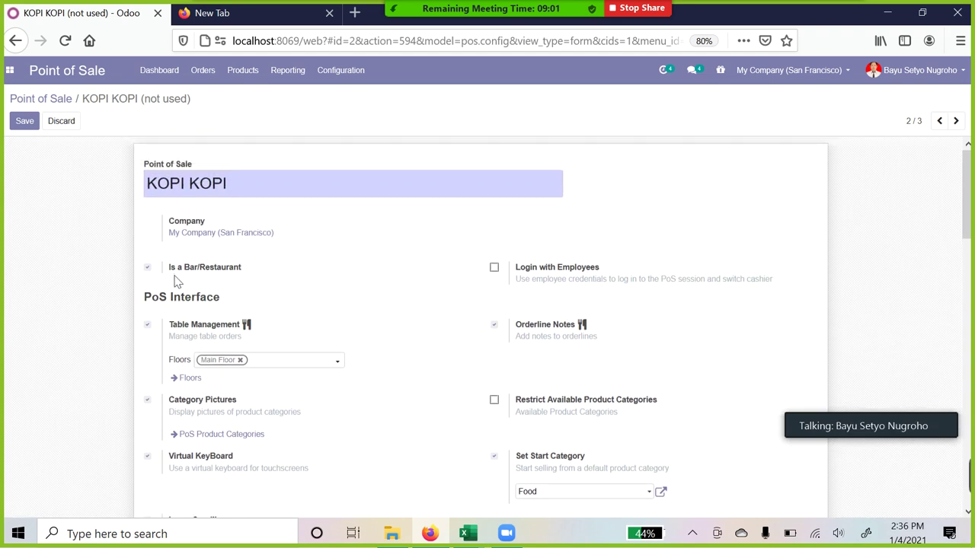